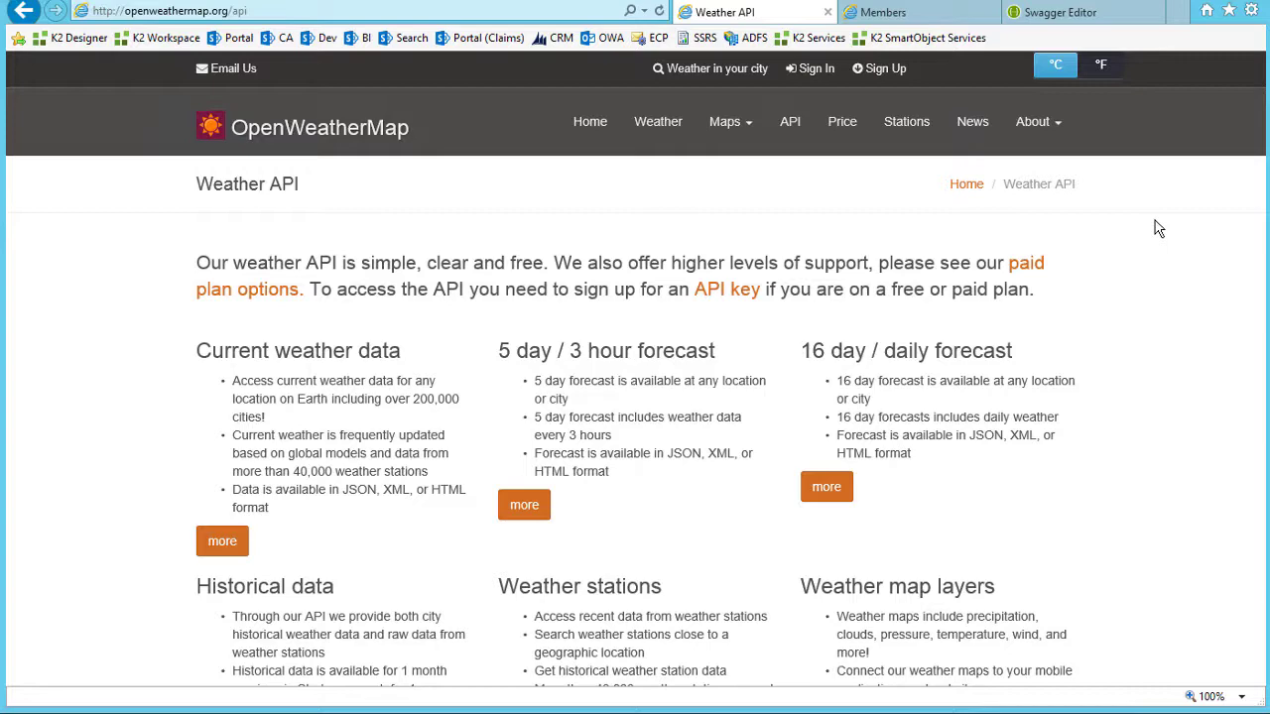
pyautogui.click(1089, 14)
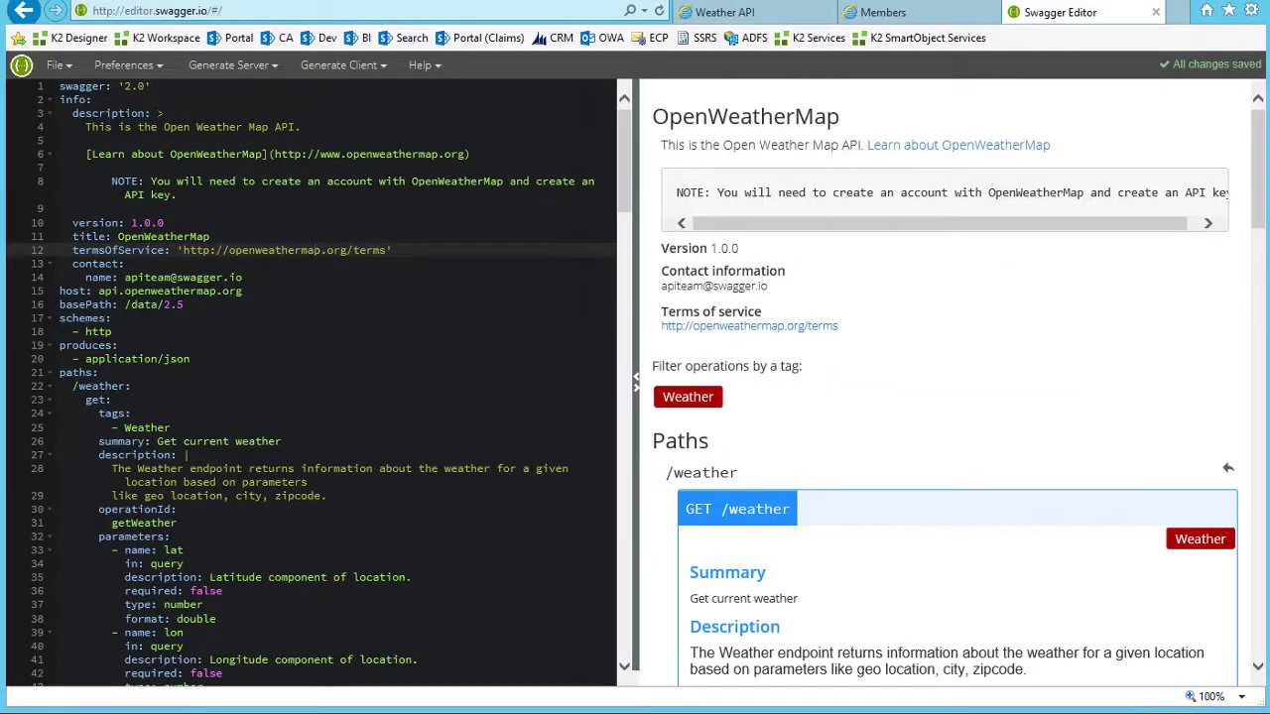
pyautogui.scroll(-5, 381, 306)
pyautogui.scroll(5, 381, 306)
pyautogui.moveTo(1258, 198); pyautogui.dragTo(1249, 129)
pyautogui.click(780, 13)
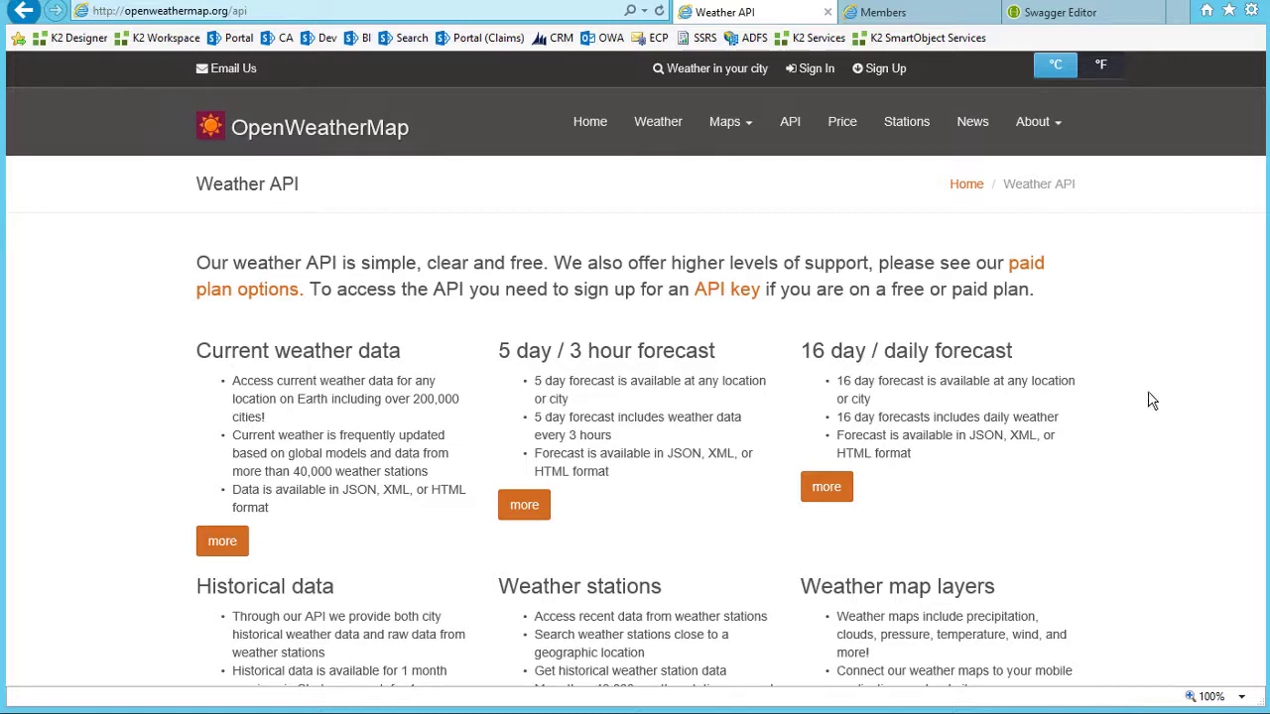
pyautogui.moveTo(1258, 168); pyautogui.dragTo(1255, 203)
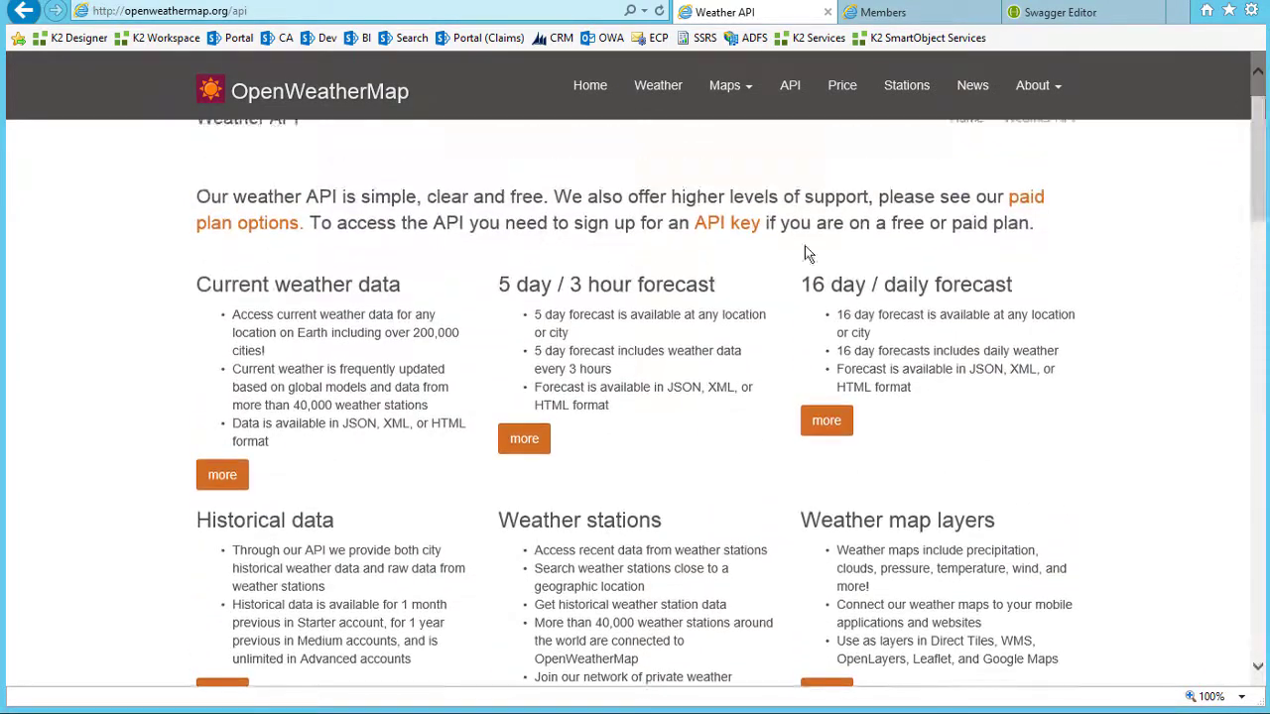
# Step: Review the Current weather data API's JSON example and parameters, then go to the OpenWeatherMap sign-up page
pyautogui.click(223, 483)
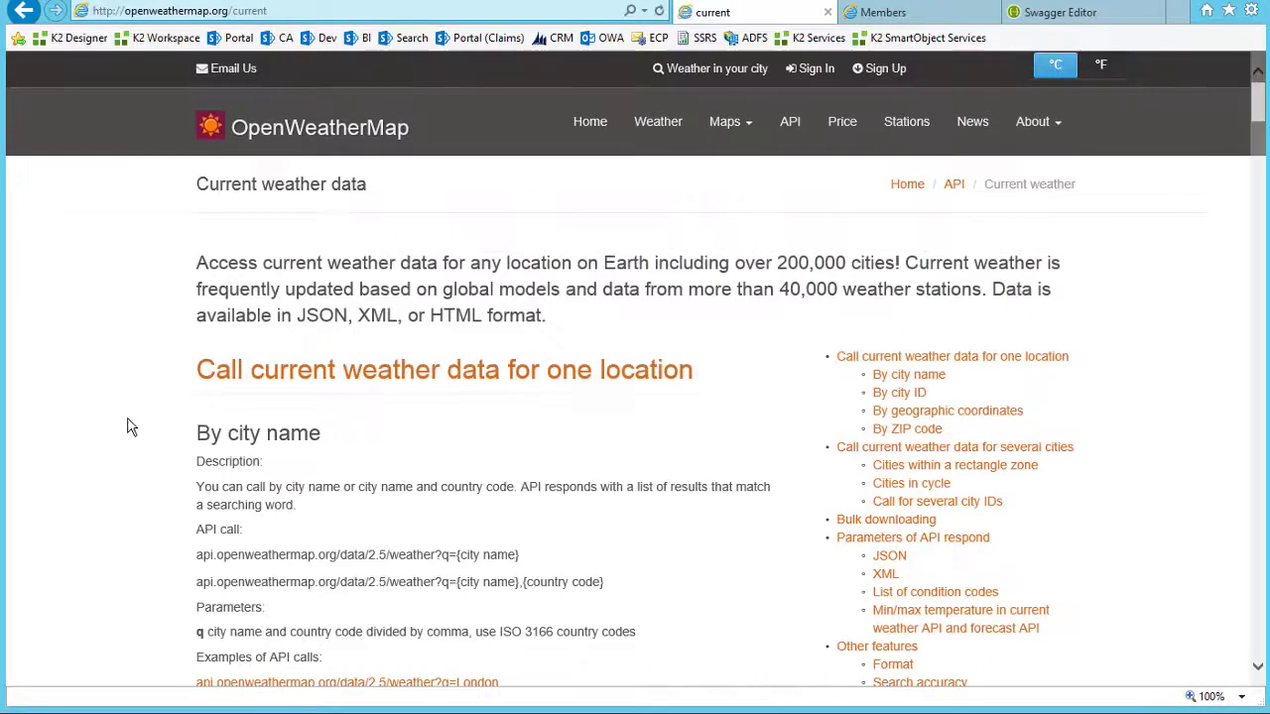
pyautogui.moveTo(1262, 111); pyautogui.dragTo(1263, 315)
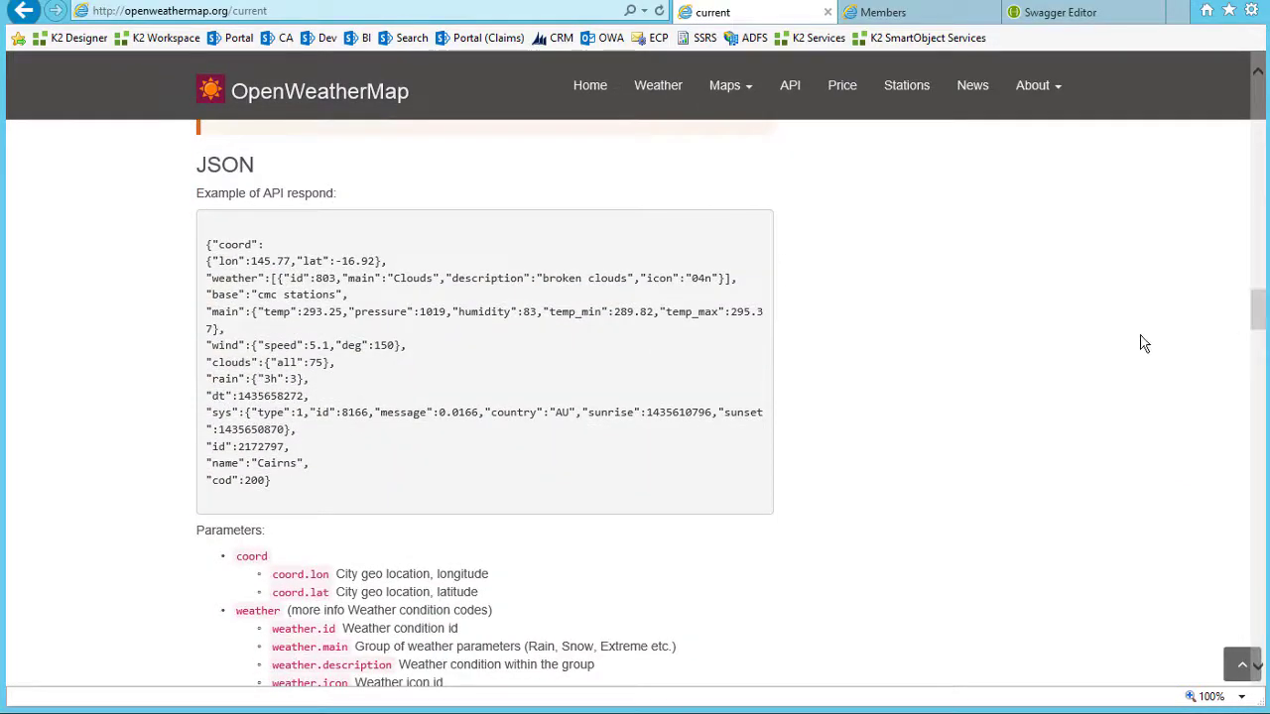
pyautogui.scroll(-3, 1141, 344)
pyautogui.scroll(-1, 1141, 343)
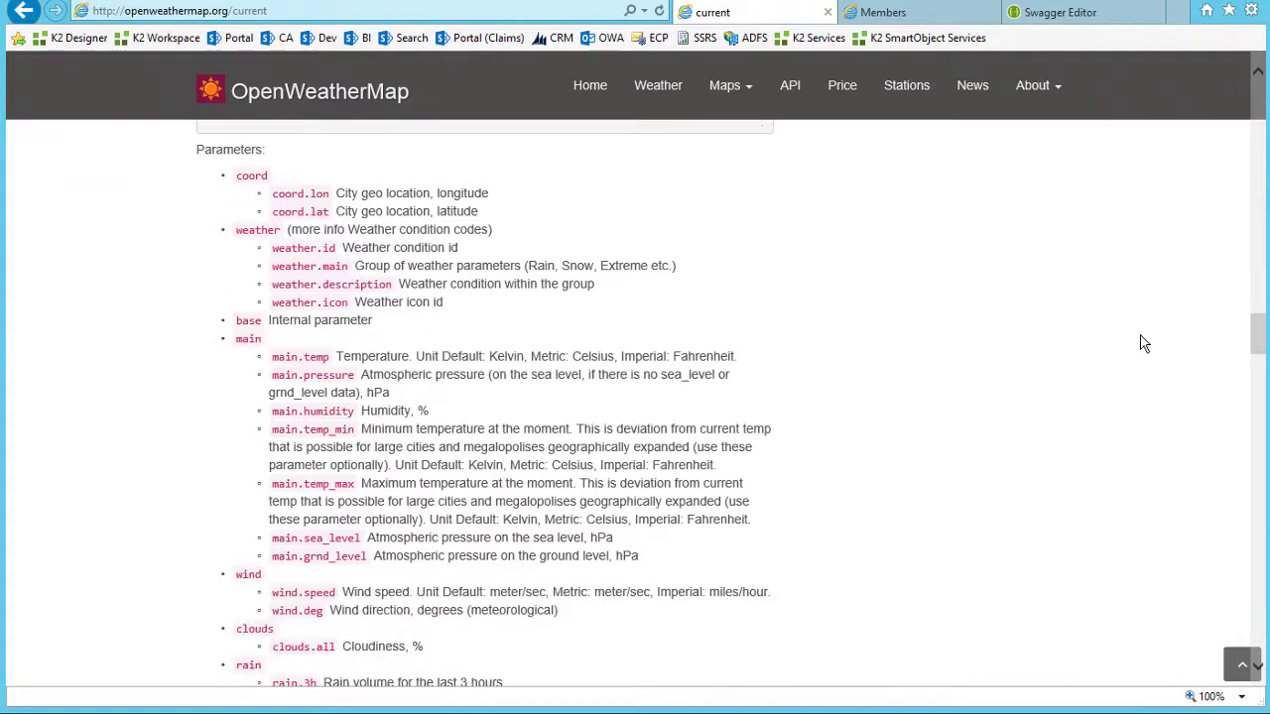
pyautogui.click(946, 16)
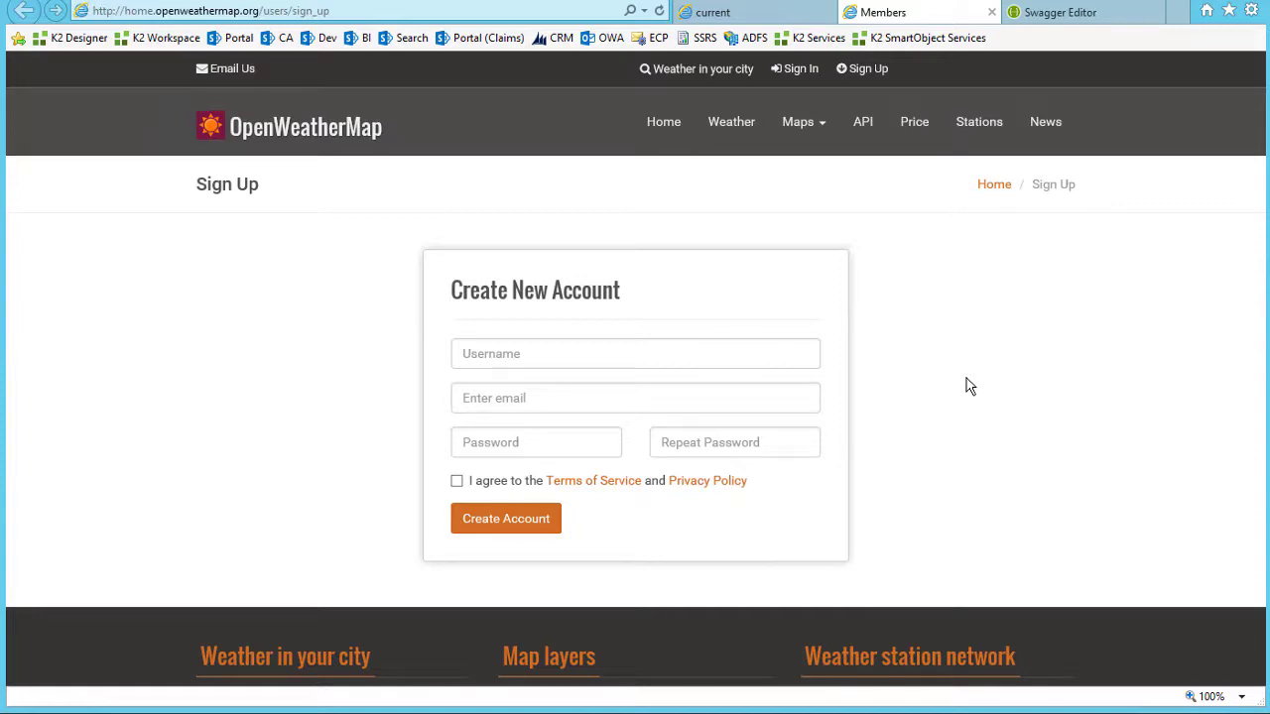
# Step: Return to the Swagger Editor showing the OpenWeatherMap API definition
pyautogui.click(1078, 24)
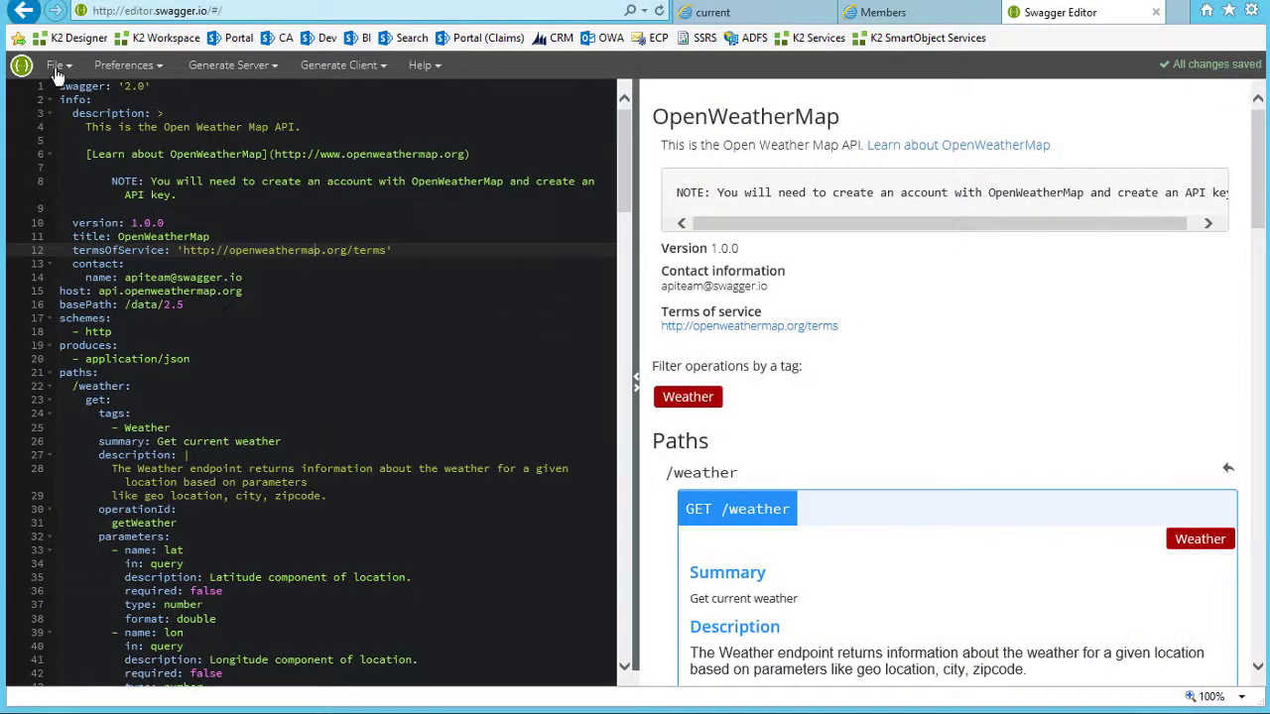
# Step: Use Swagger Editor's File menu to download the OpenWeatherMap definition as JSON
pyautogui.click(56, 72)
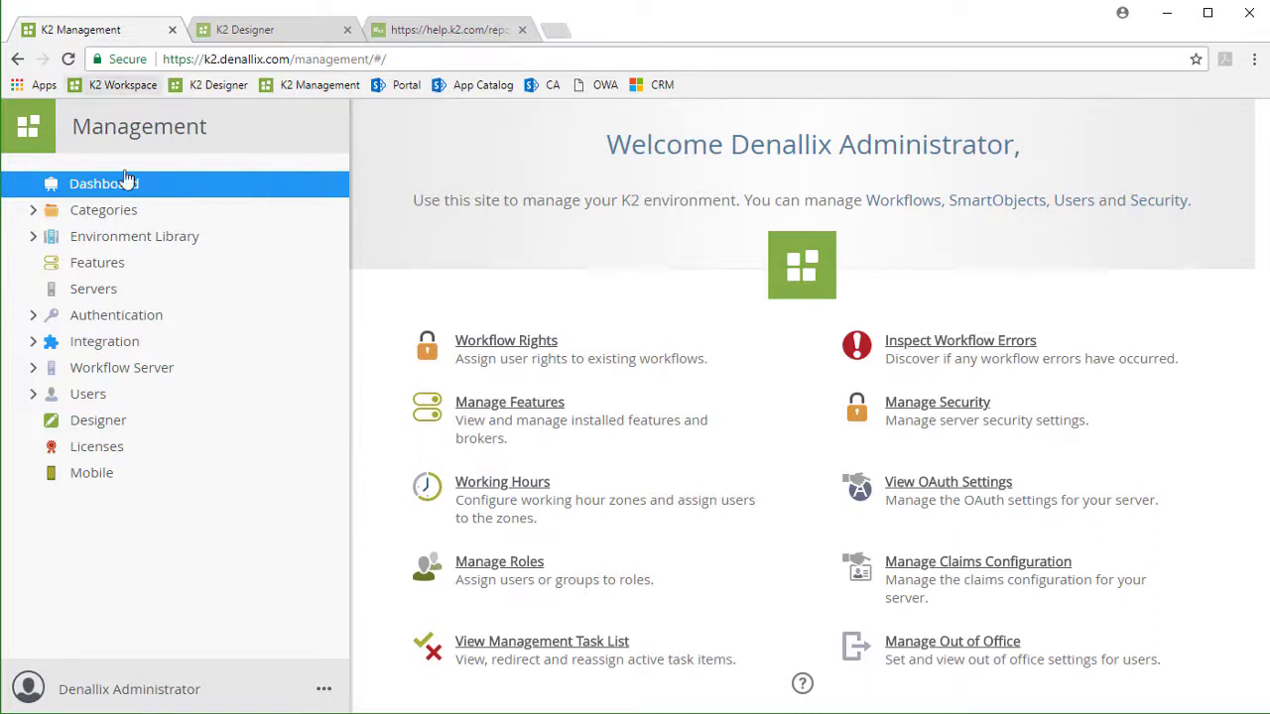
# Step: Show the SmartObjects list under Integration in K2 Management
pyautogui.click(111, 343)
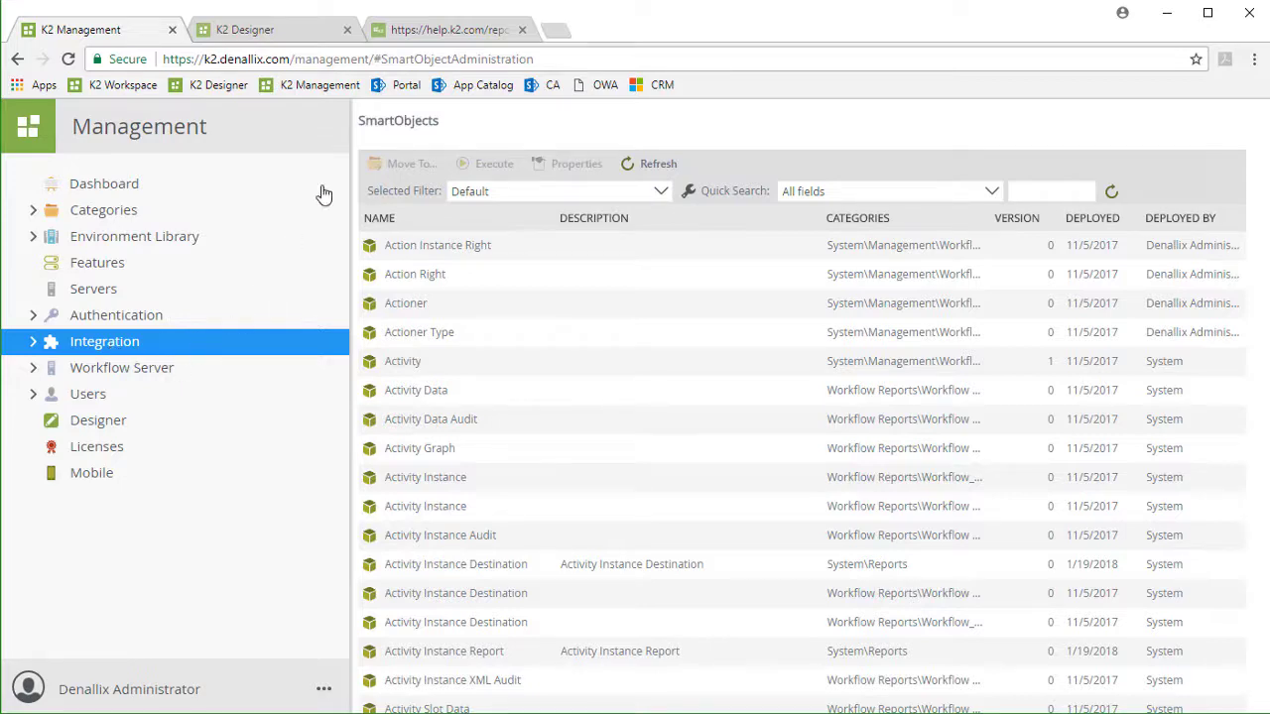
# Step: Open OpenWeatherMap.json on help.k2.com and read down to its Coord and Weather definitions
pyautogui.click(455, 38)
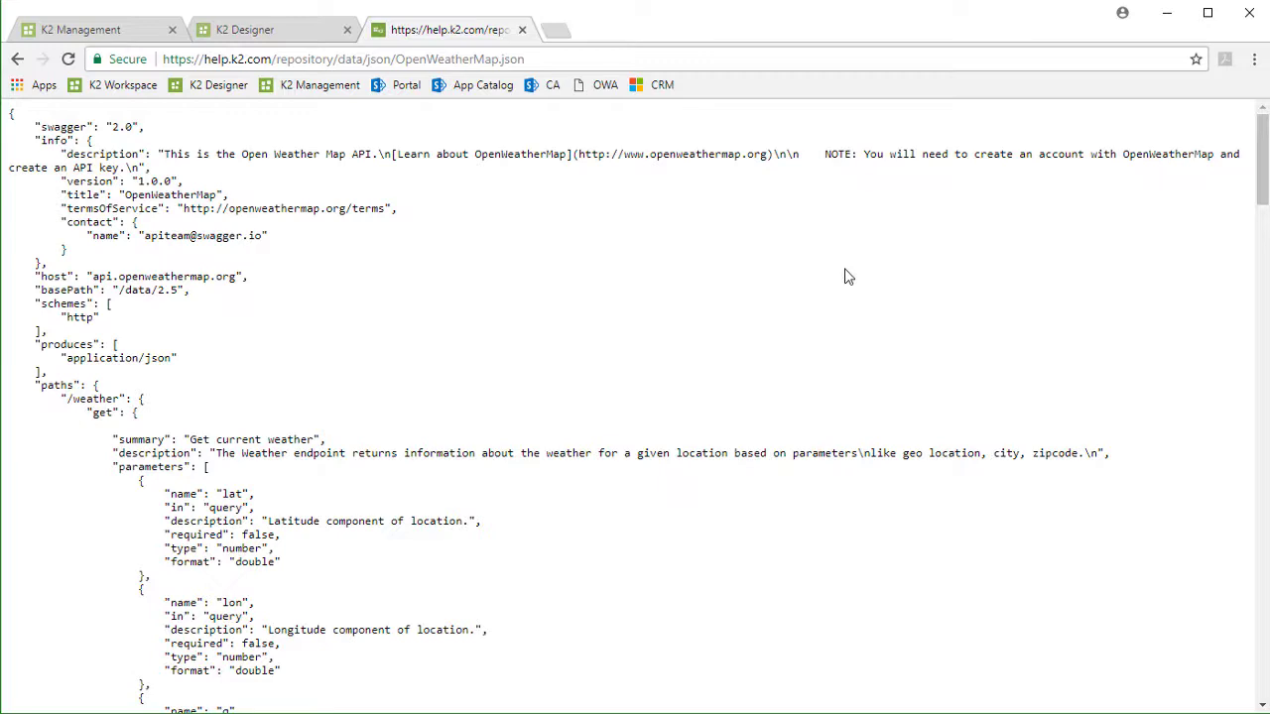
pyautogui.scroll(-5, 844, 276)
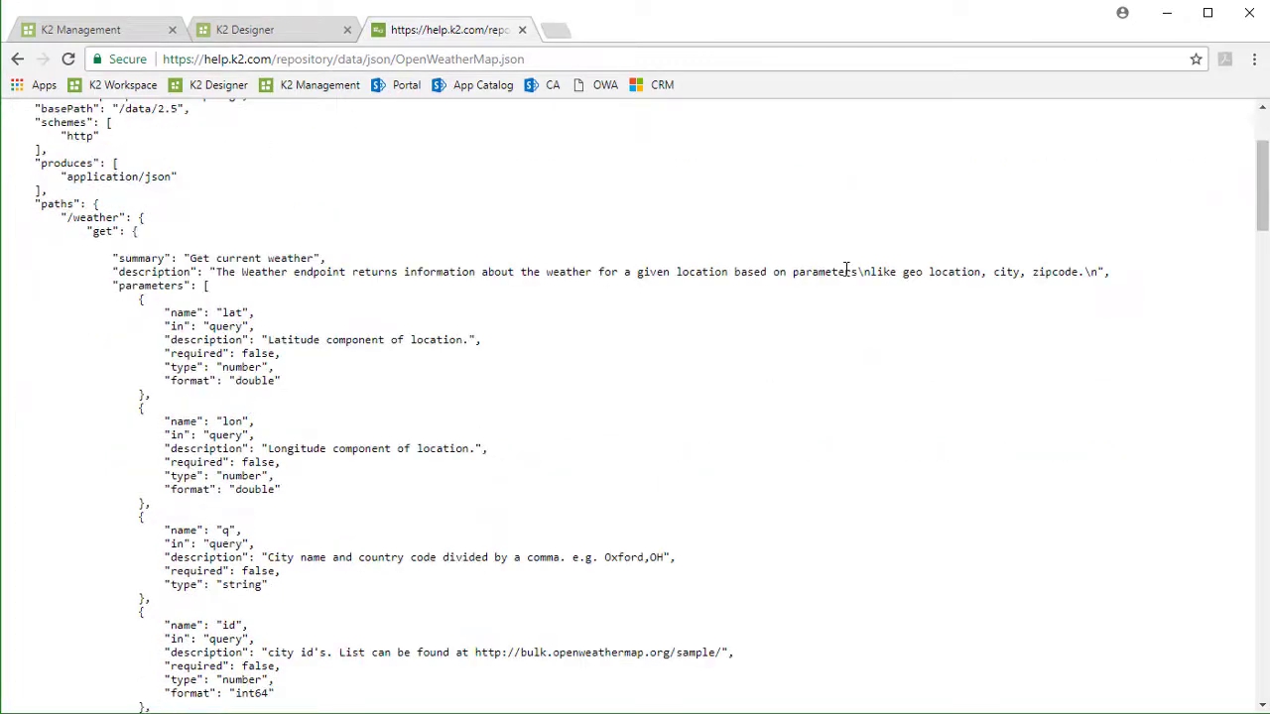
pyautogui.scroll(-6, 845, 276)
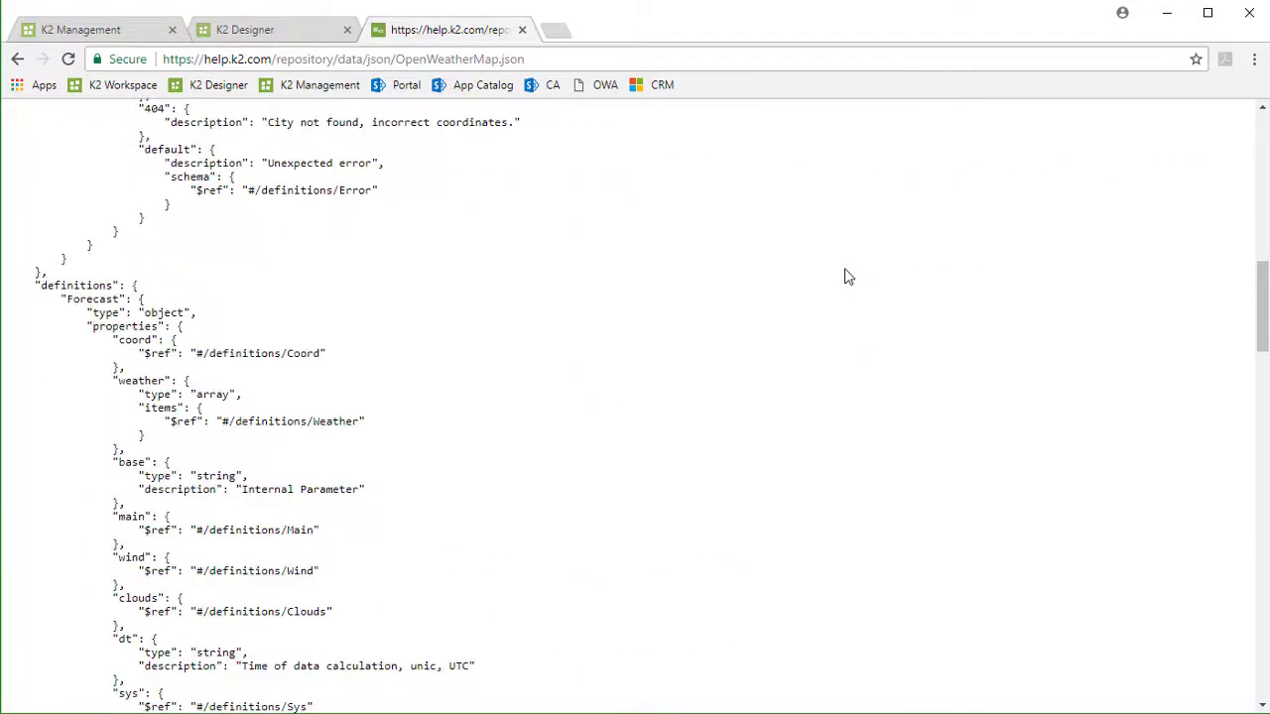
pyautogui.scroll(-6, 847, 276)
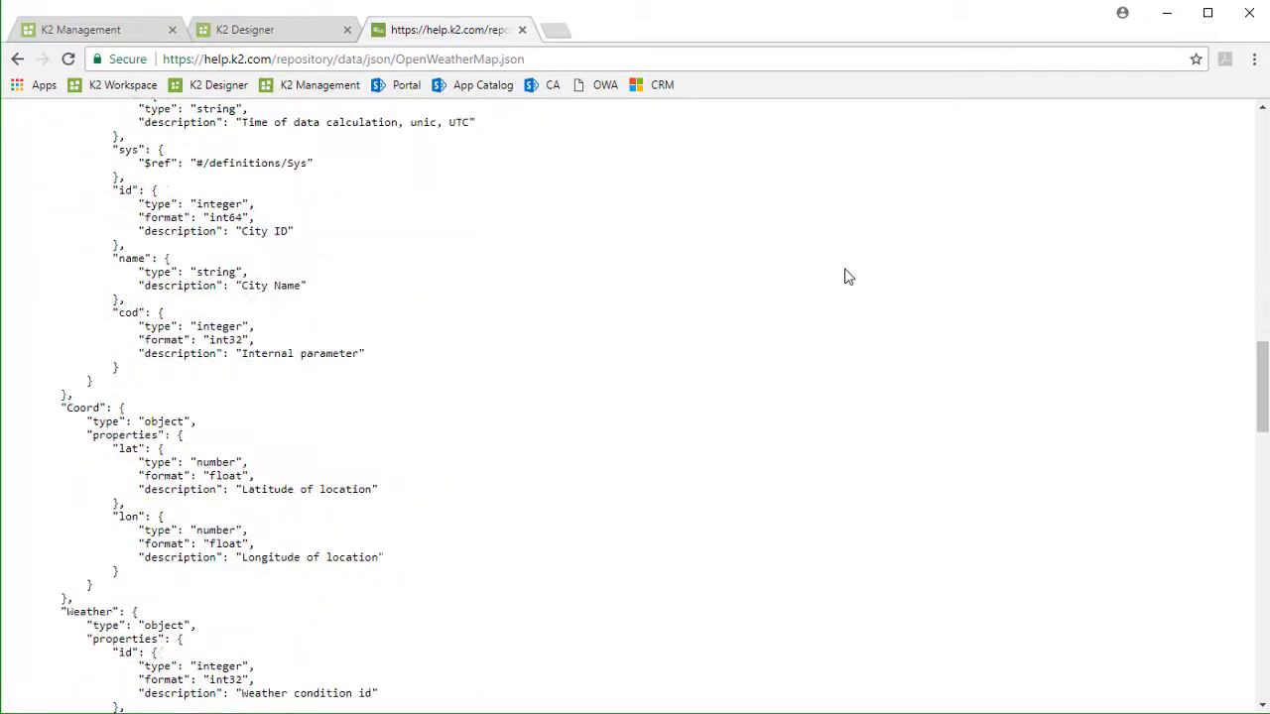
pyautogui.scroll(-3, 846, 276)
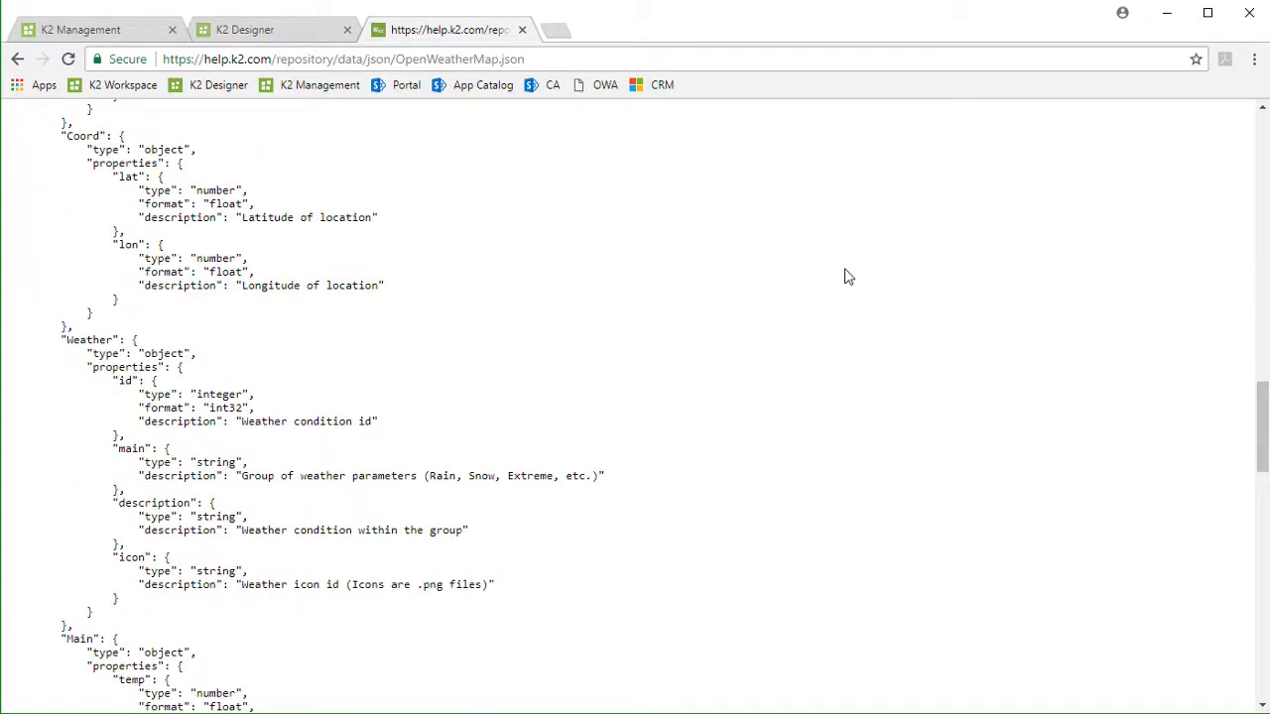
# Step: In K2 Management, open Integration > Service Types, go to page two and select REST
pyautogui.click(89, 31)
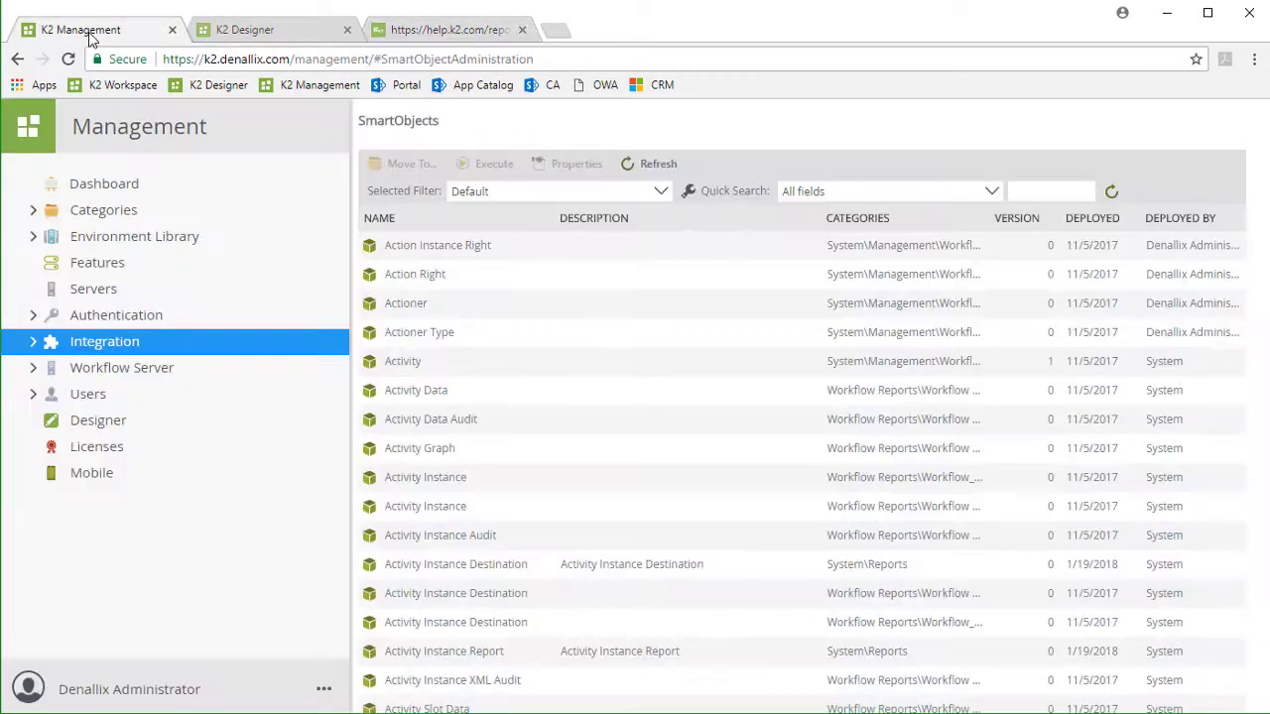
pyautogui.click(33, 342)
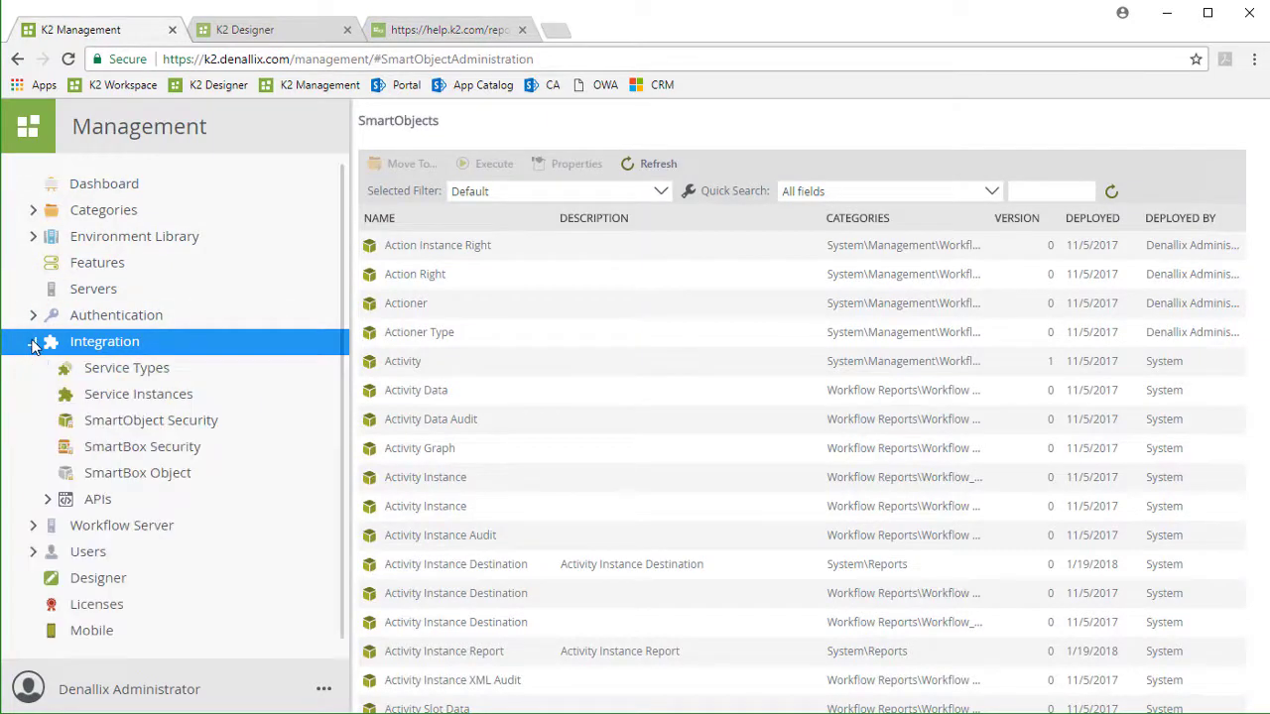
pyautogui.click(166, 373)
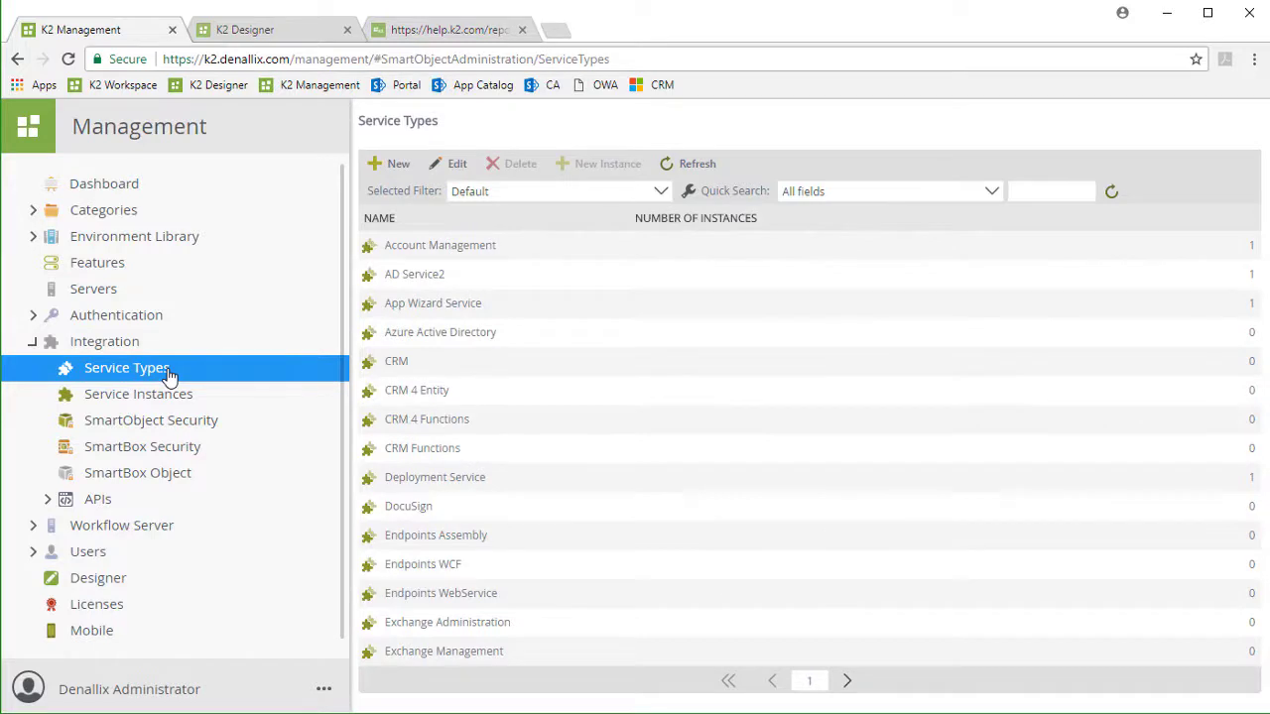
pyautogui.click(848, 683)
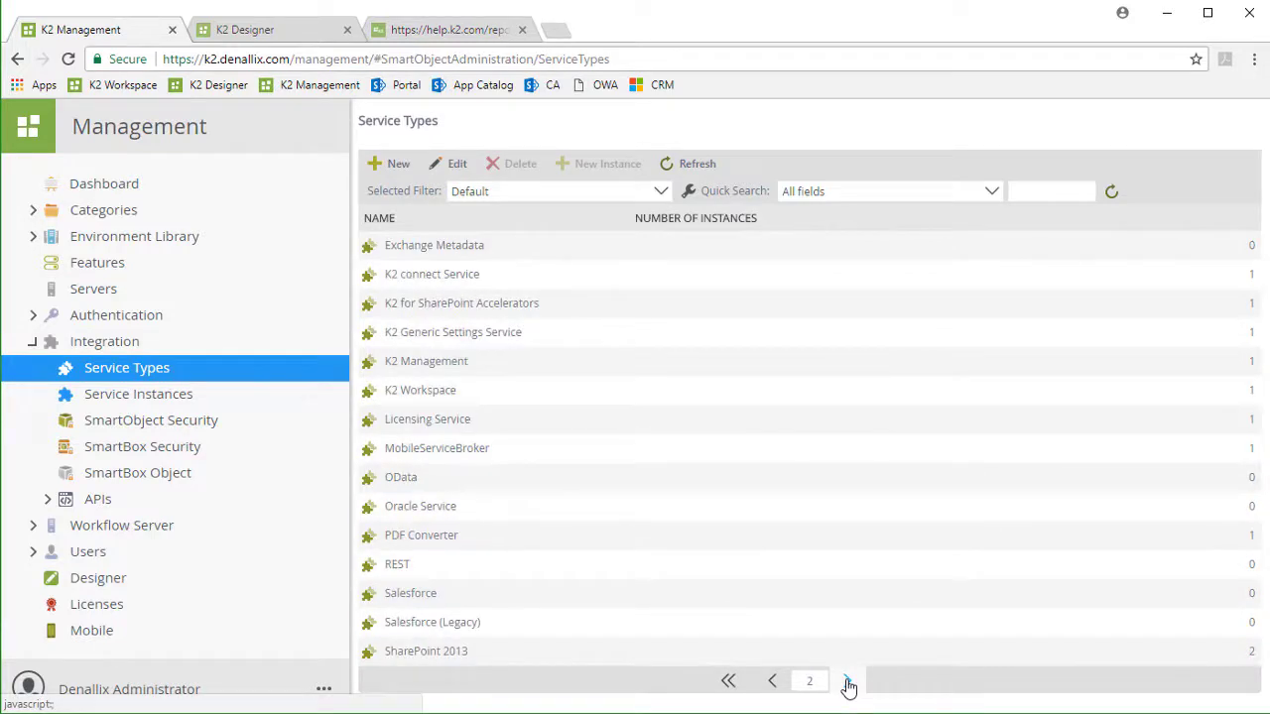
pyautogui.click(545, 565)
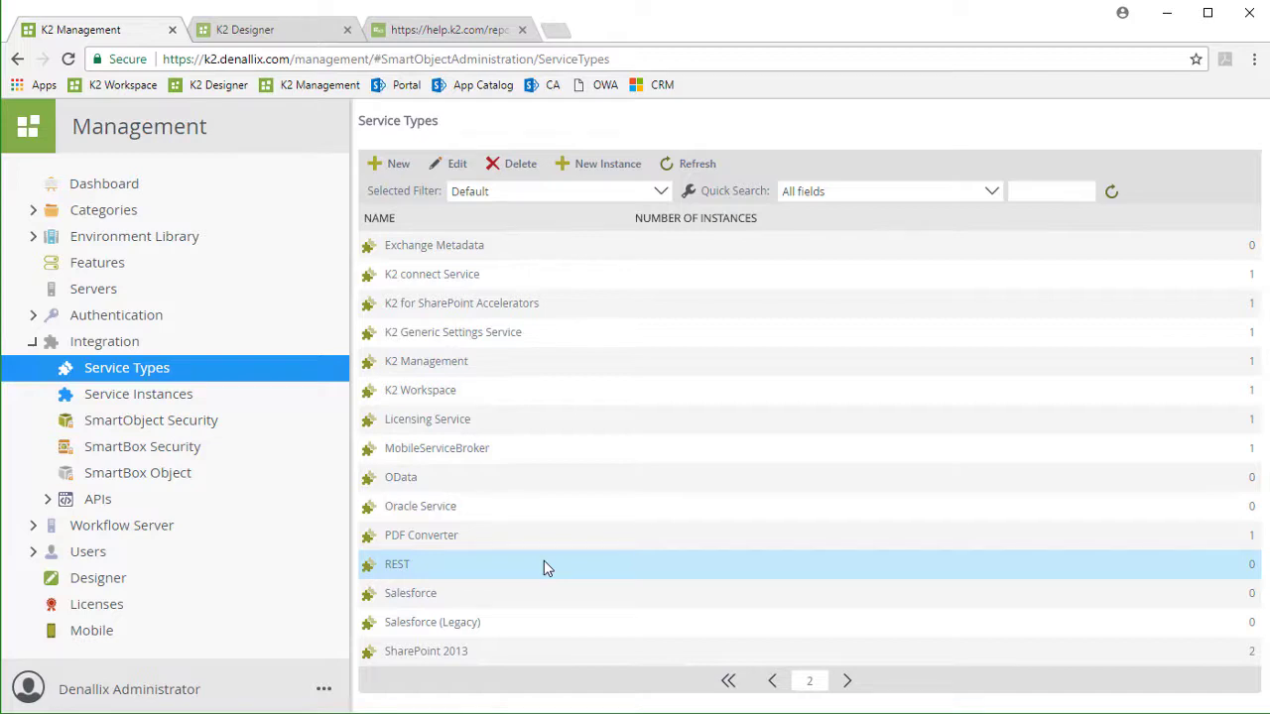
# Step: Start a REST instance named 'Open Weather Map' with the pasted JSON-URL description and Impersonate authentication
pyautogui.click(627, 170)
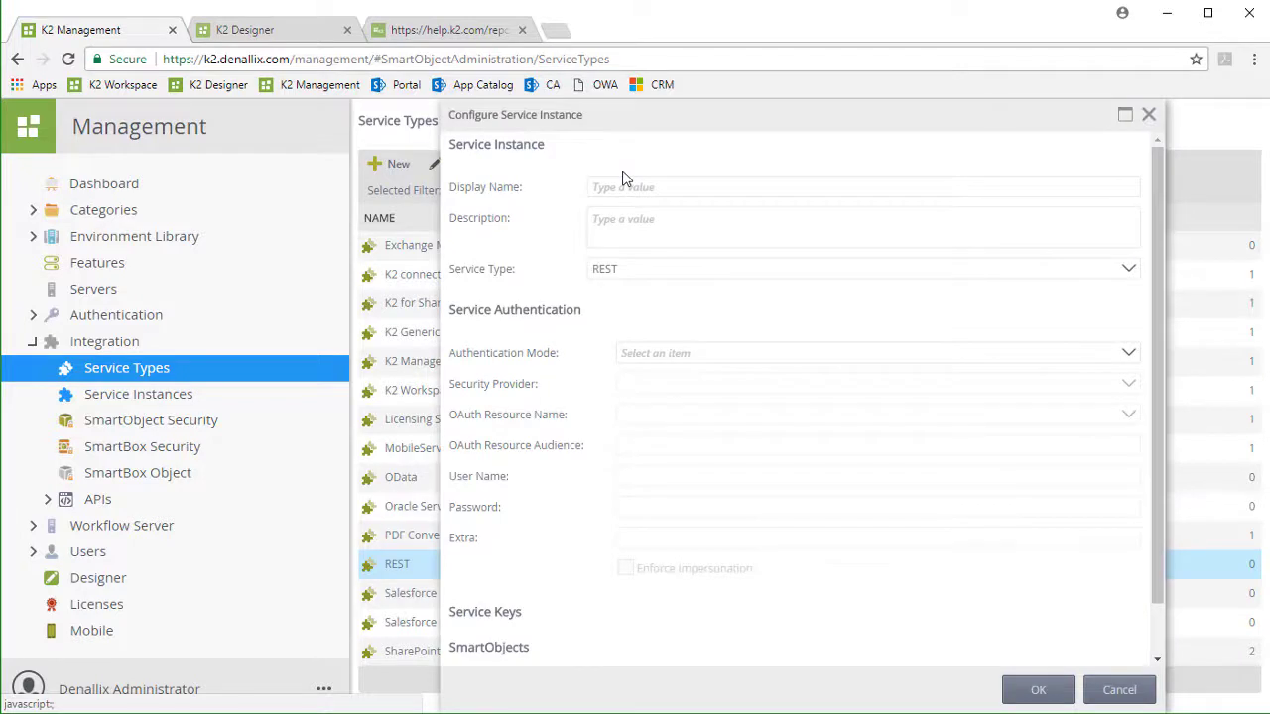
pyautogui.click(729, 179)
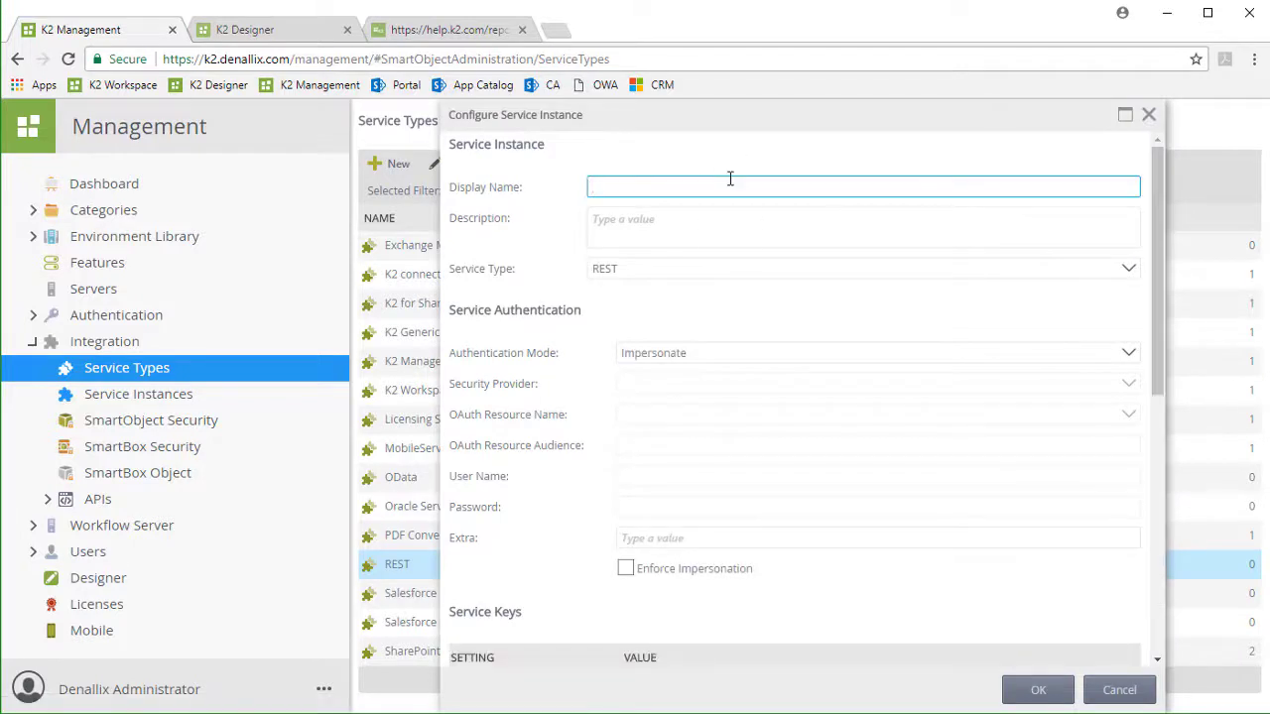
pyautogui.write('Open Weather Map')
pyautogui.click(719, 221)
pyautogui.write('A service for integrating with the REST endpoint described at https://help.k2.com/repository/data/json/OpenWeatherMap.json')
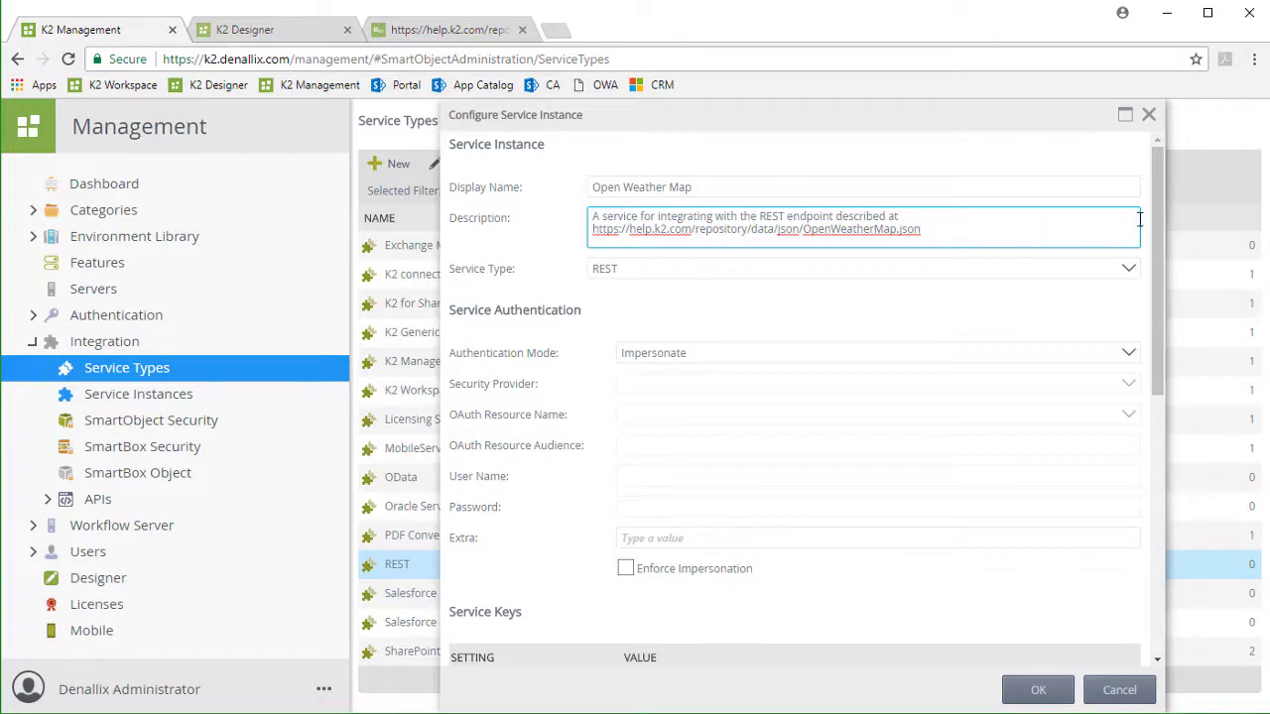
pyautogui.scroll(-1, 1152, 241)
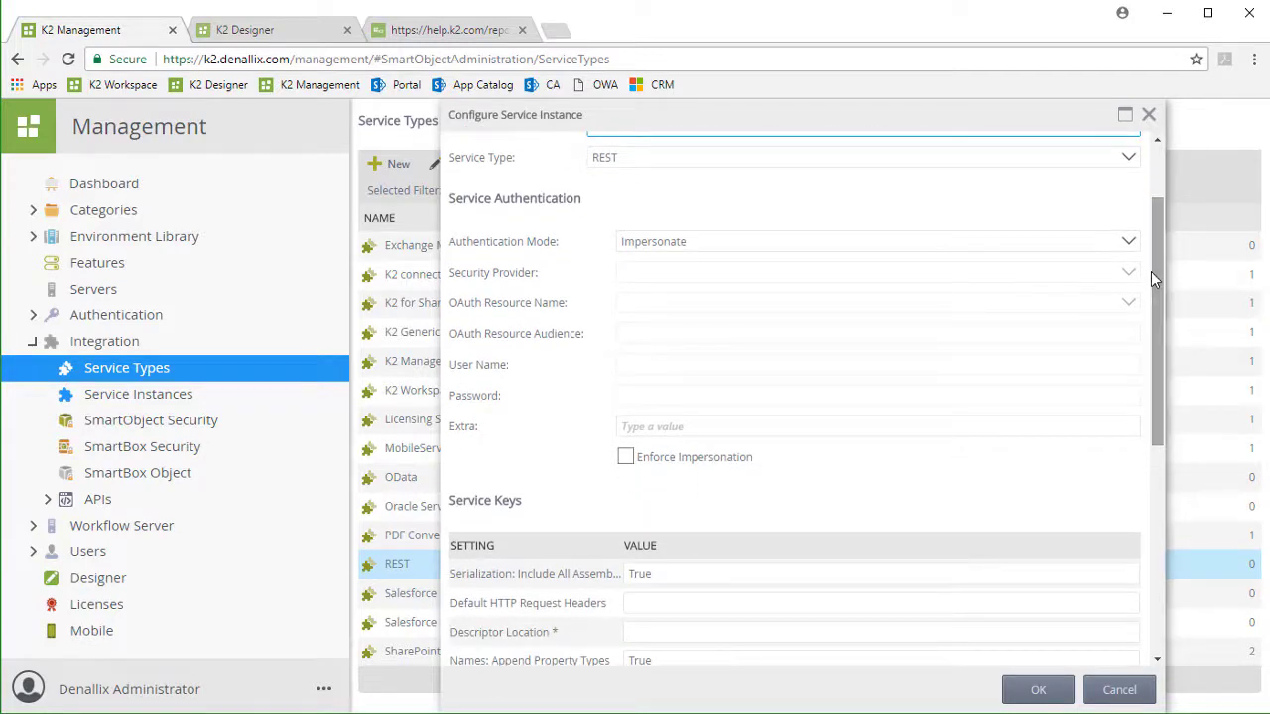
pyautogui.click(1129, 243)
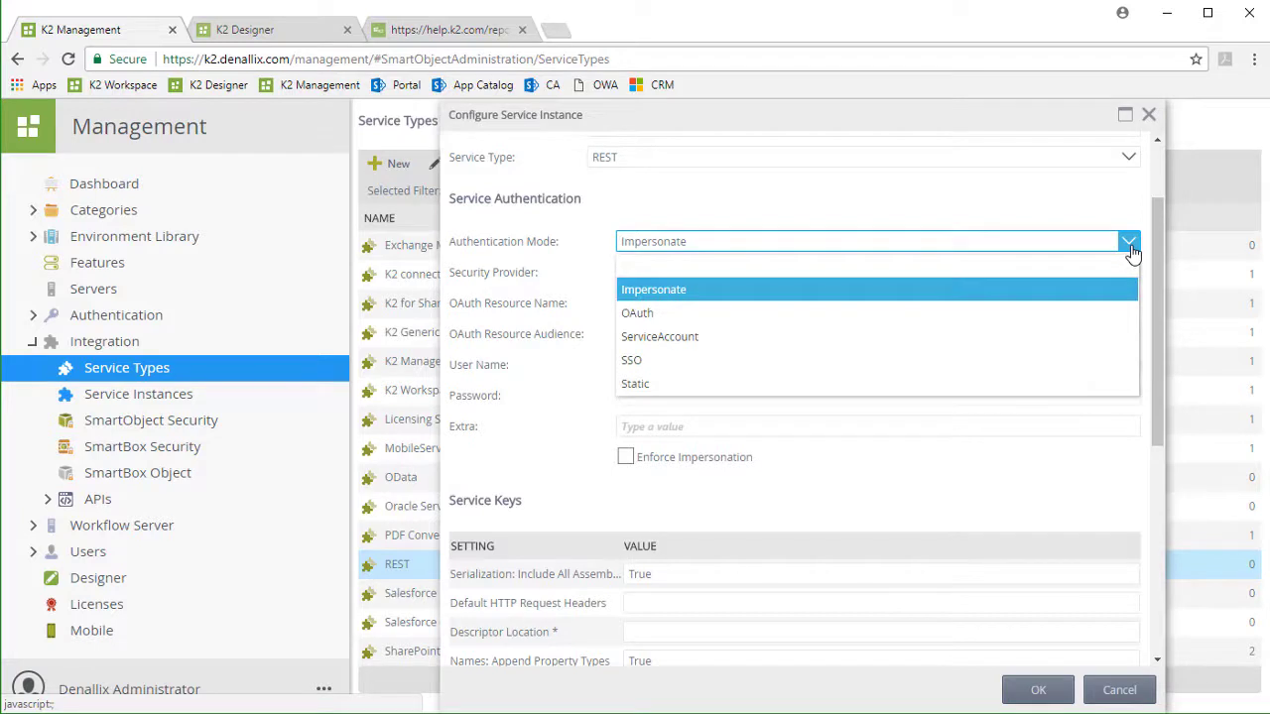
pyautogui.click(1130, 244)
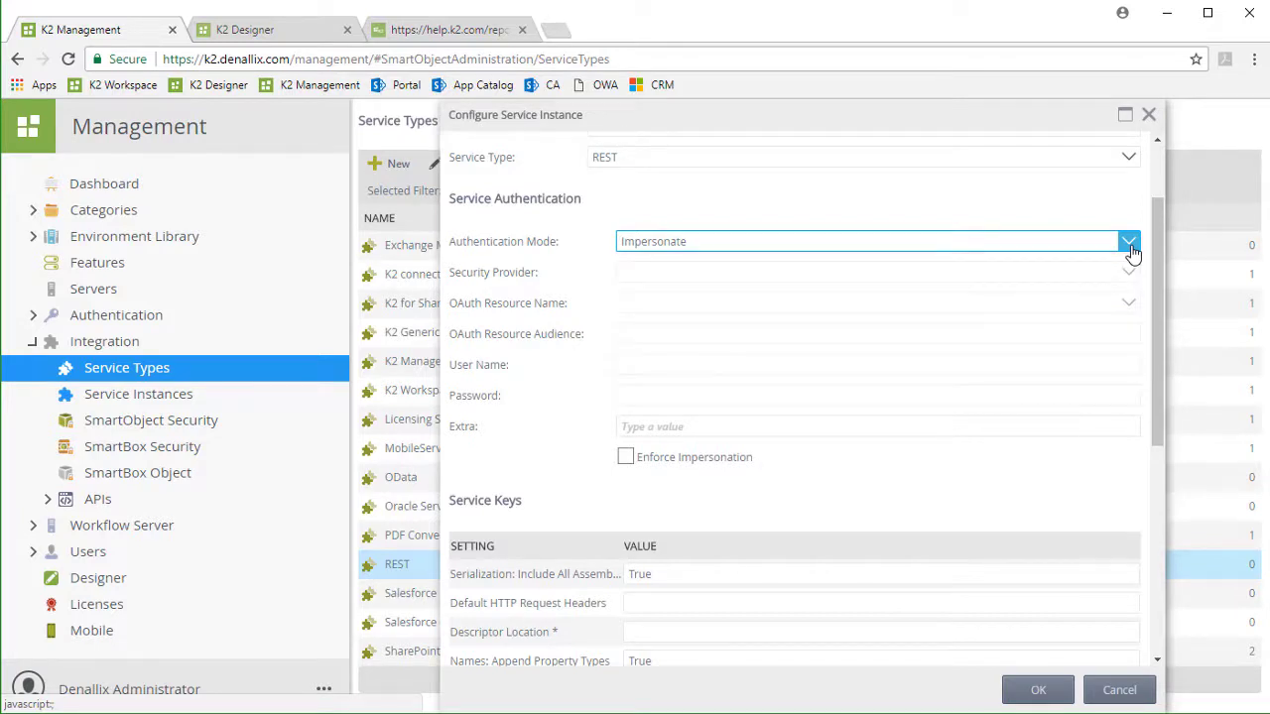
# Step: Set Descriptor Location to the OpenWeatherMap.json URL, save the instance and dismiss the confirmation
pyautogui.moveTo(1158, 246); pyautogui.dragTo(1168, 414)
pyautogui.click(780, 266)
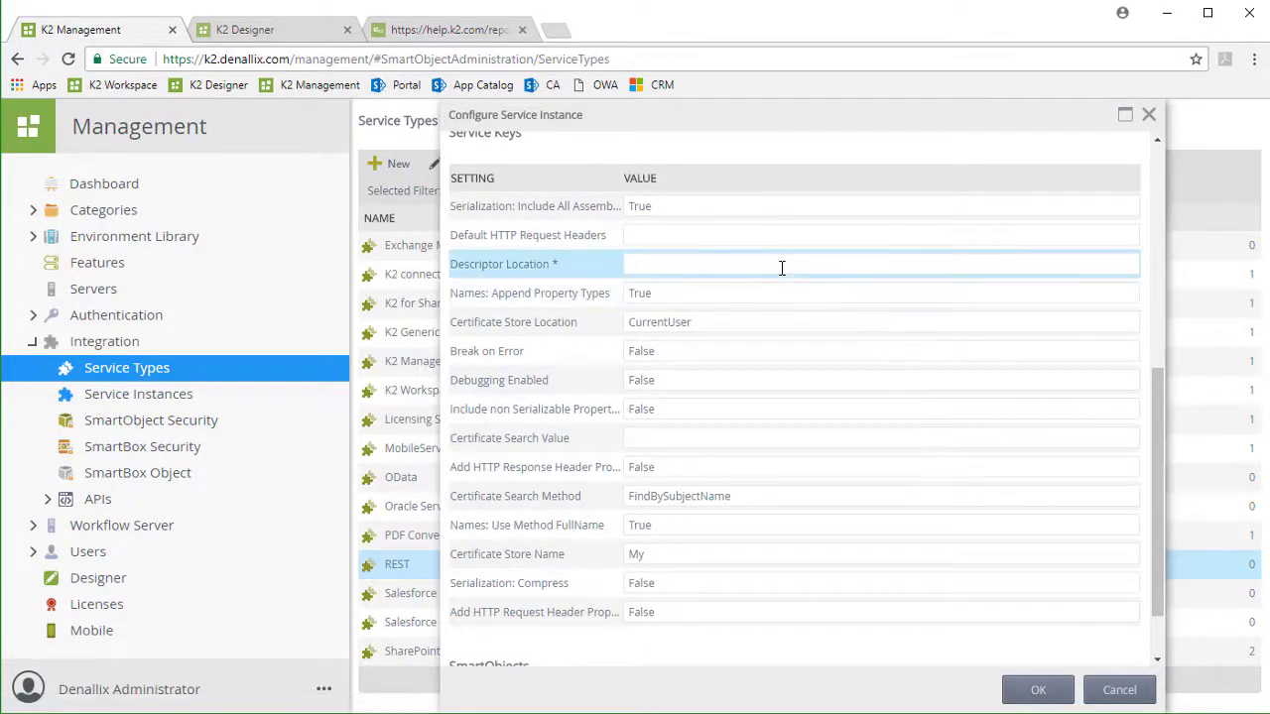
pyautogui.write('https://help.k2.com/repository/data/json/OpenWeatherMap.json')
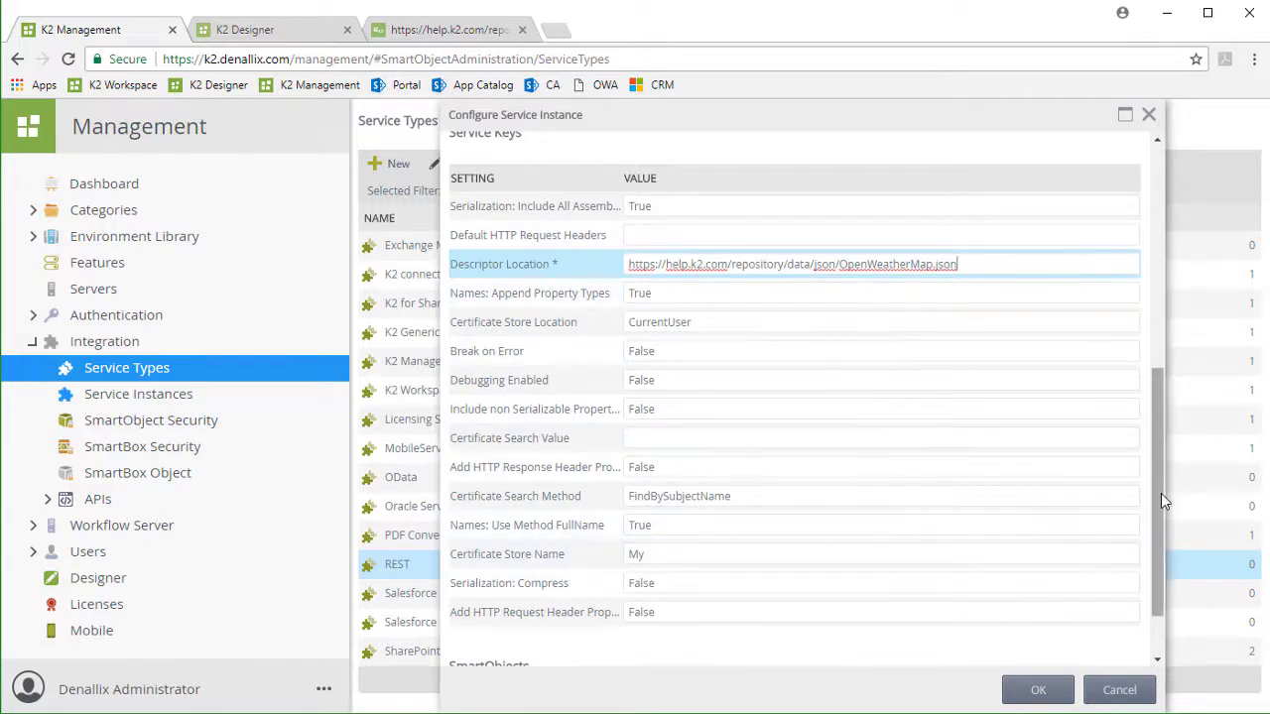
pyautogui.scroll(-1, 1167, 547)
pyautogui.scroll(-1, 1167, 547)
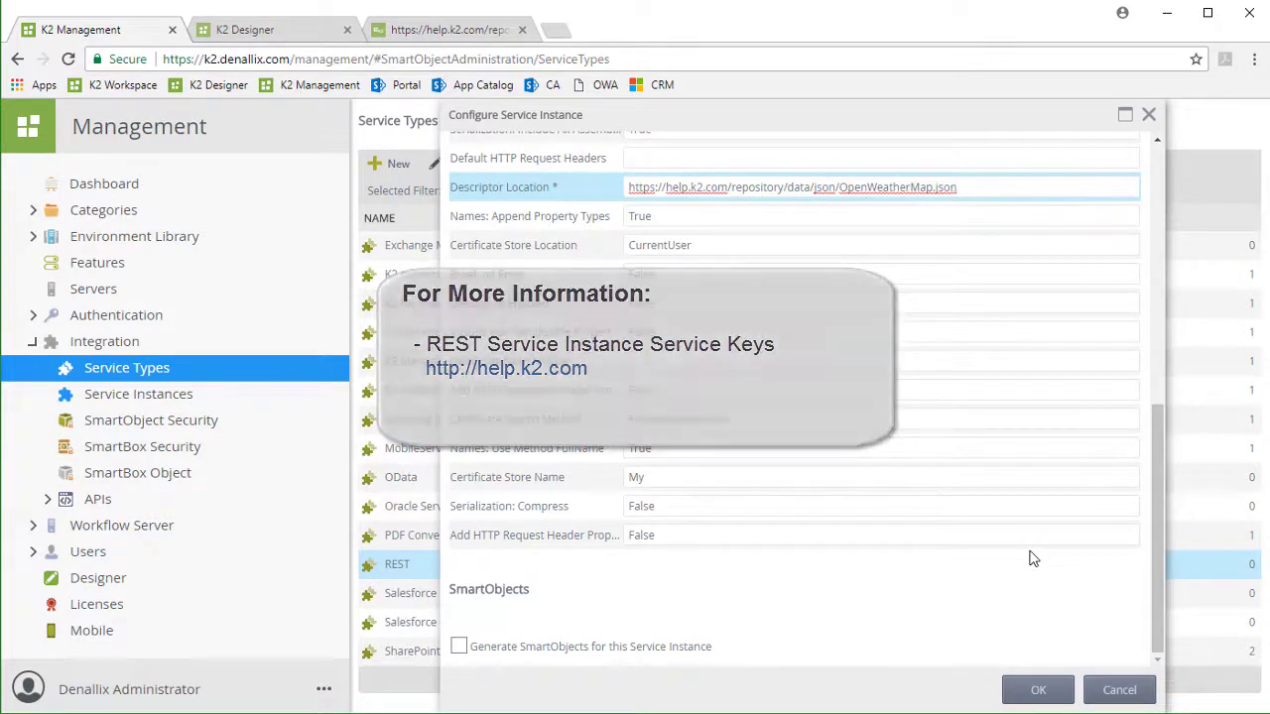
pyautogui.click(1030, 696)
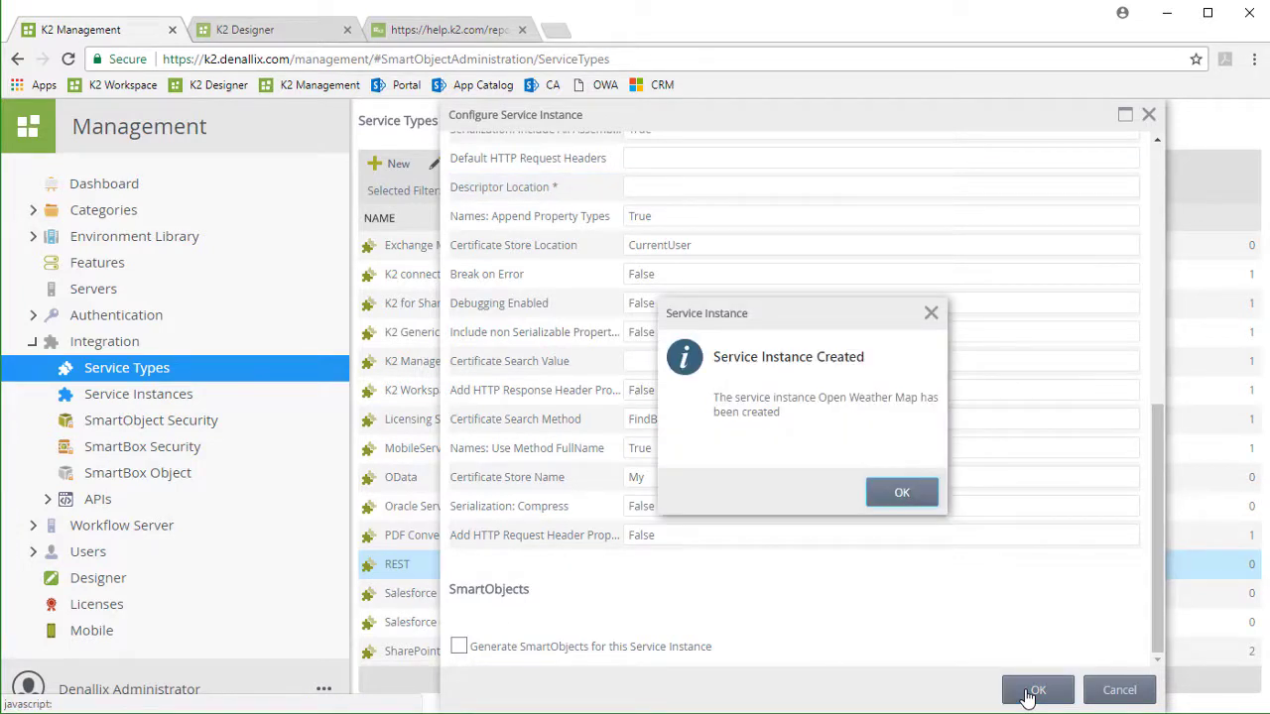
pyautogui.click(911, 496)
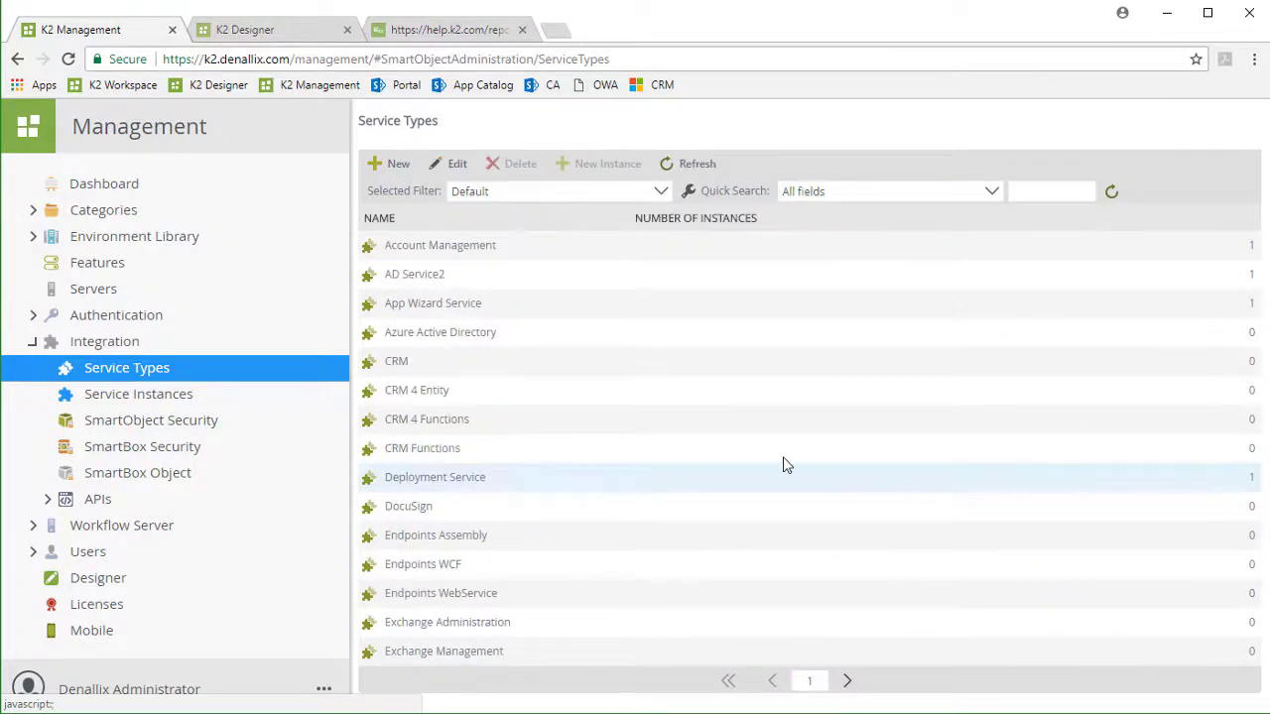
# Step: Refresh Service Instances, select Open Weather Map and open it as a new Weather SmartObject
pyautogui.click(173, 395)
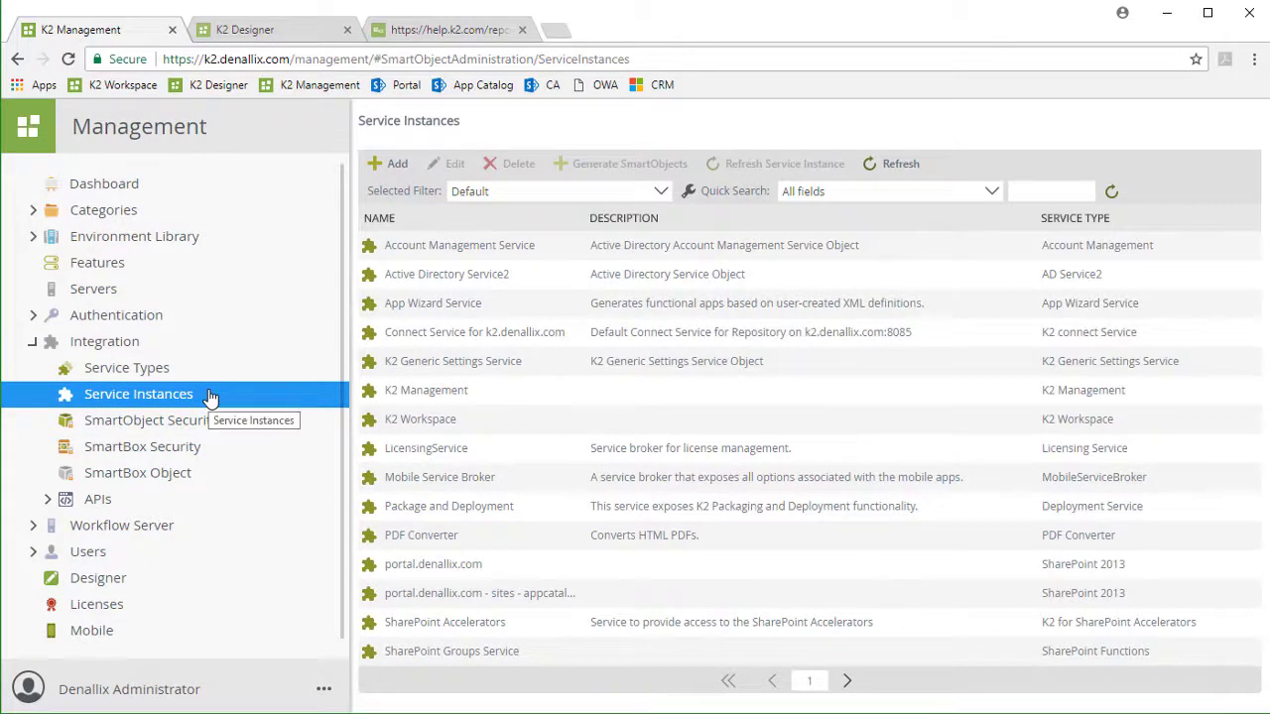
pyautogui.click(210, 397)
pyautogui.click(474, 511)
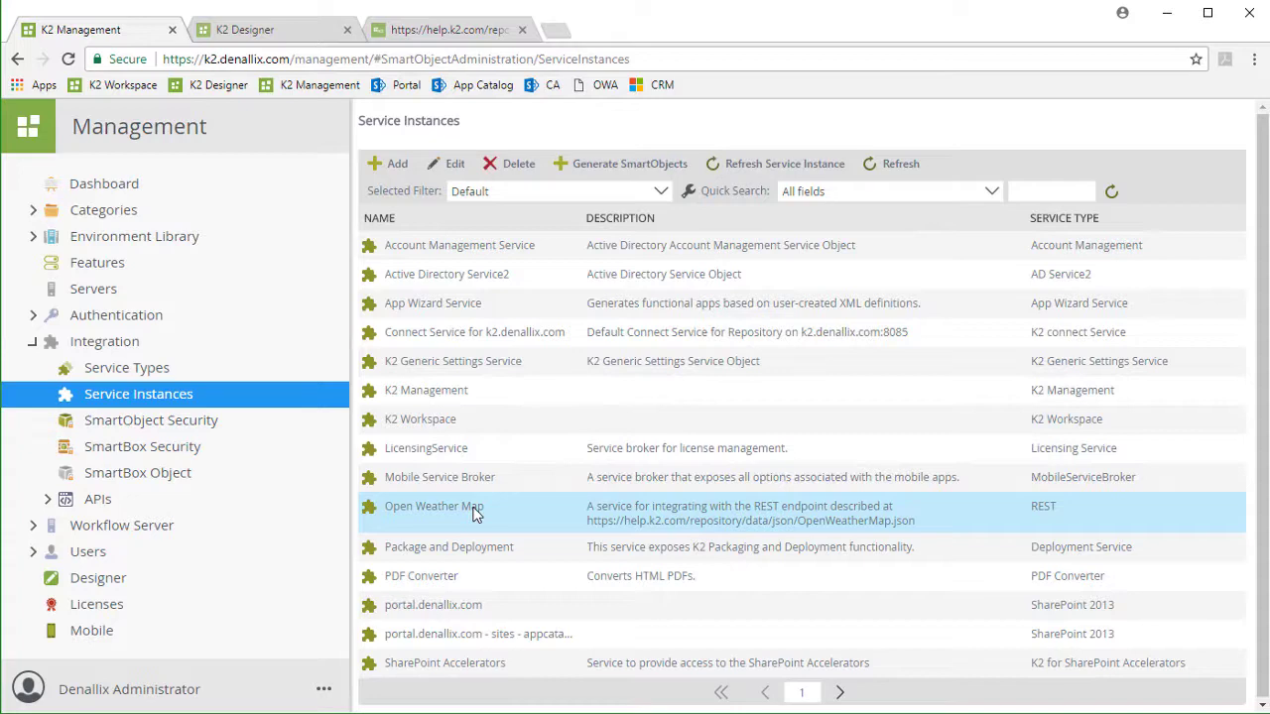
pyautogui.doubleClick(474, 511)
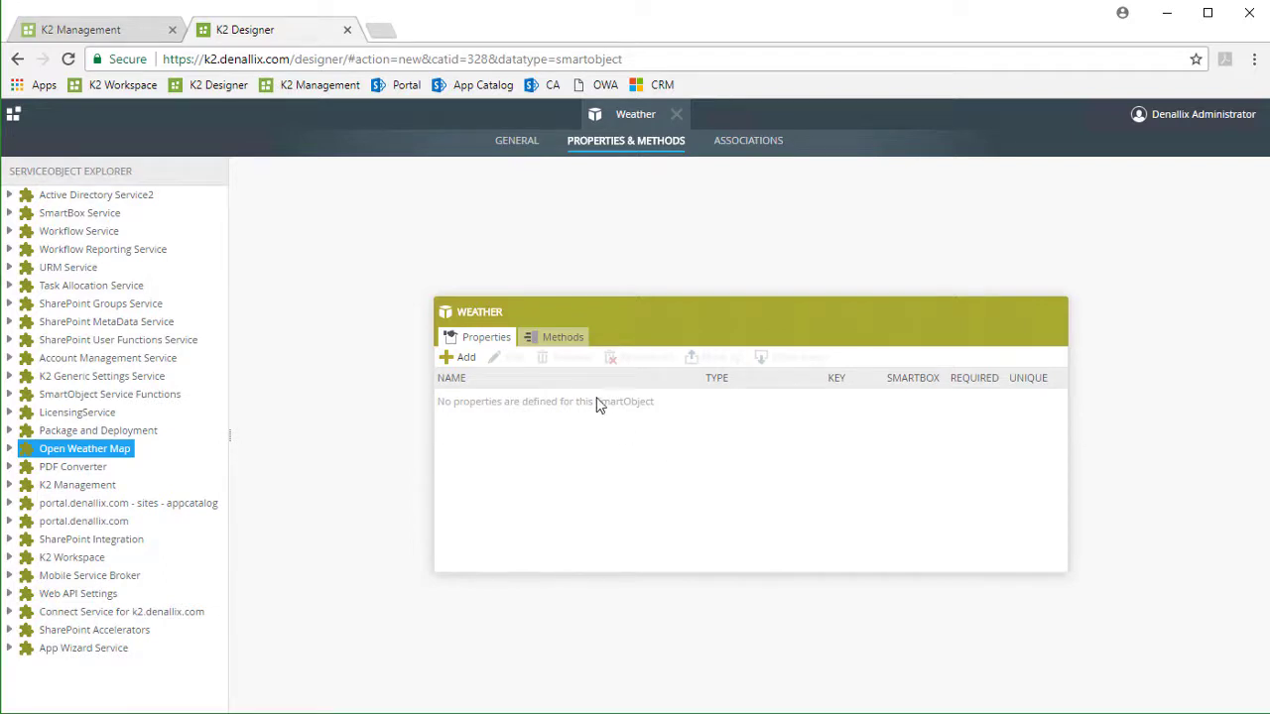
# Step: Add a method, choosing Open Weather Map > Object Types > Weather > Get_weather as the service method
pyautogui.click(557, 340)
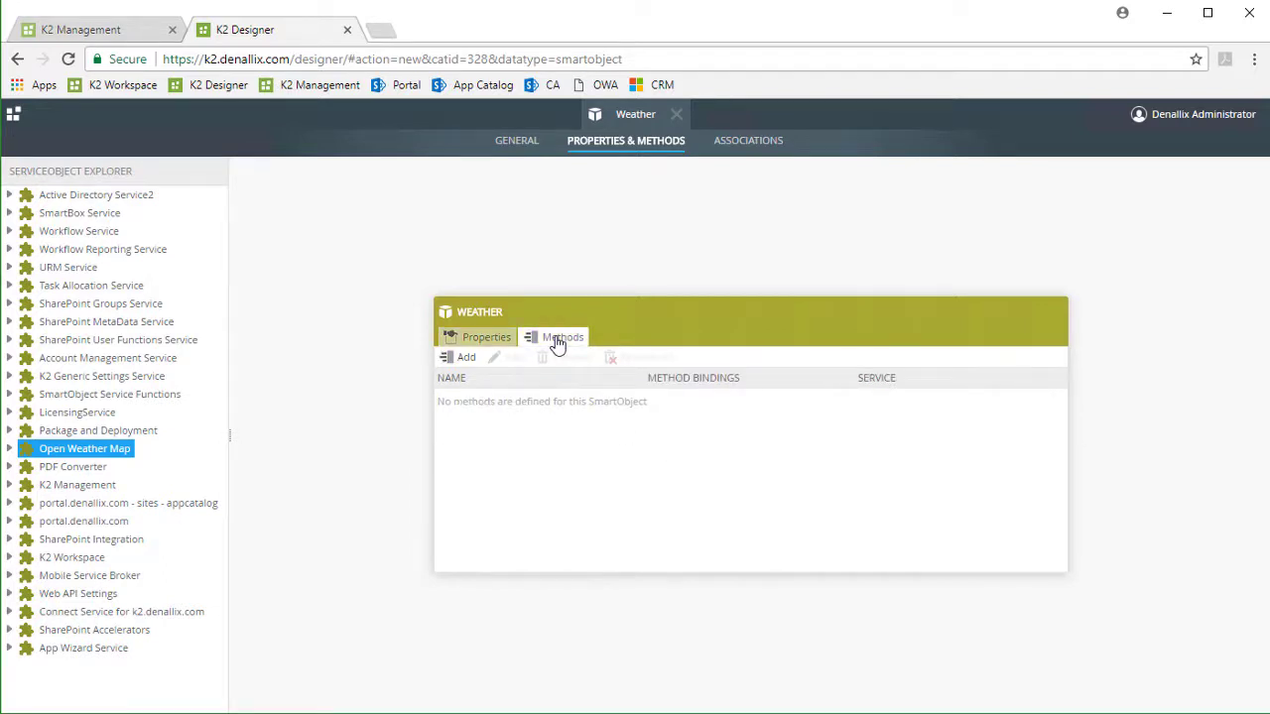
pyautogui.click(463, 357)
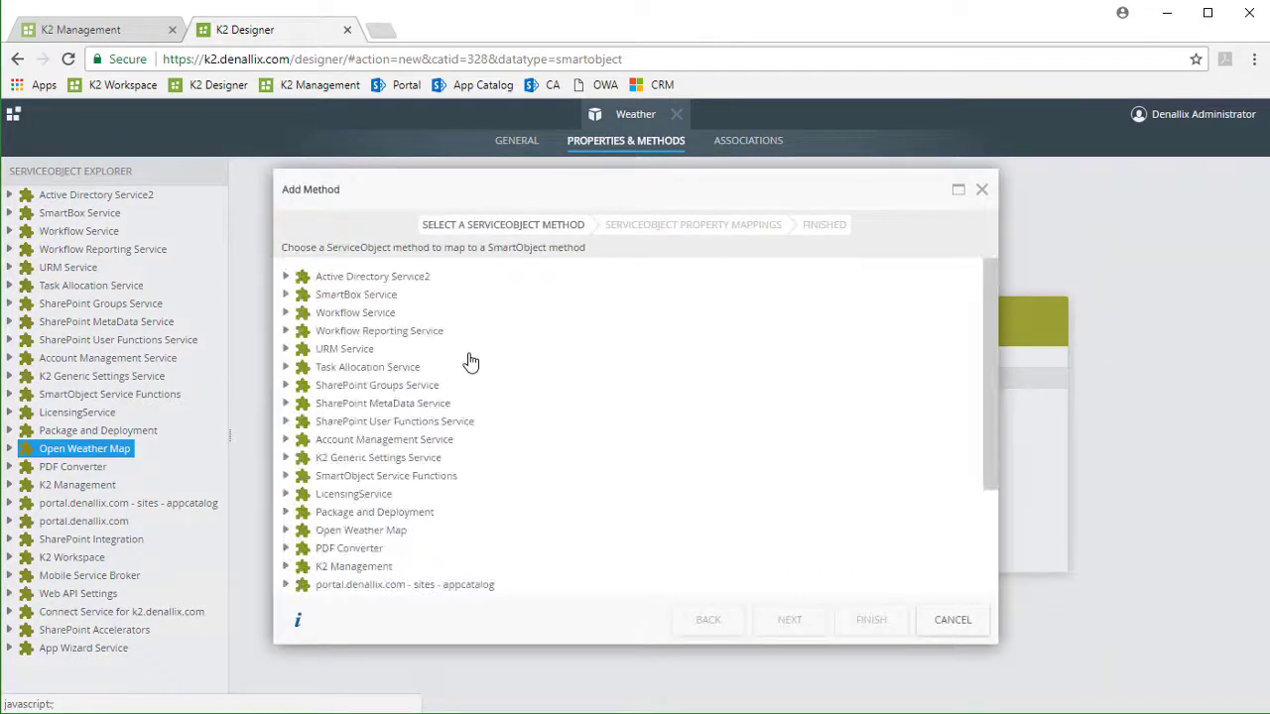
pyautogui.click(286, 531)
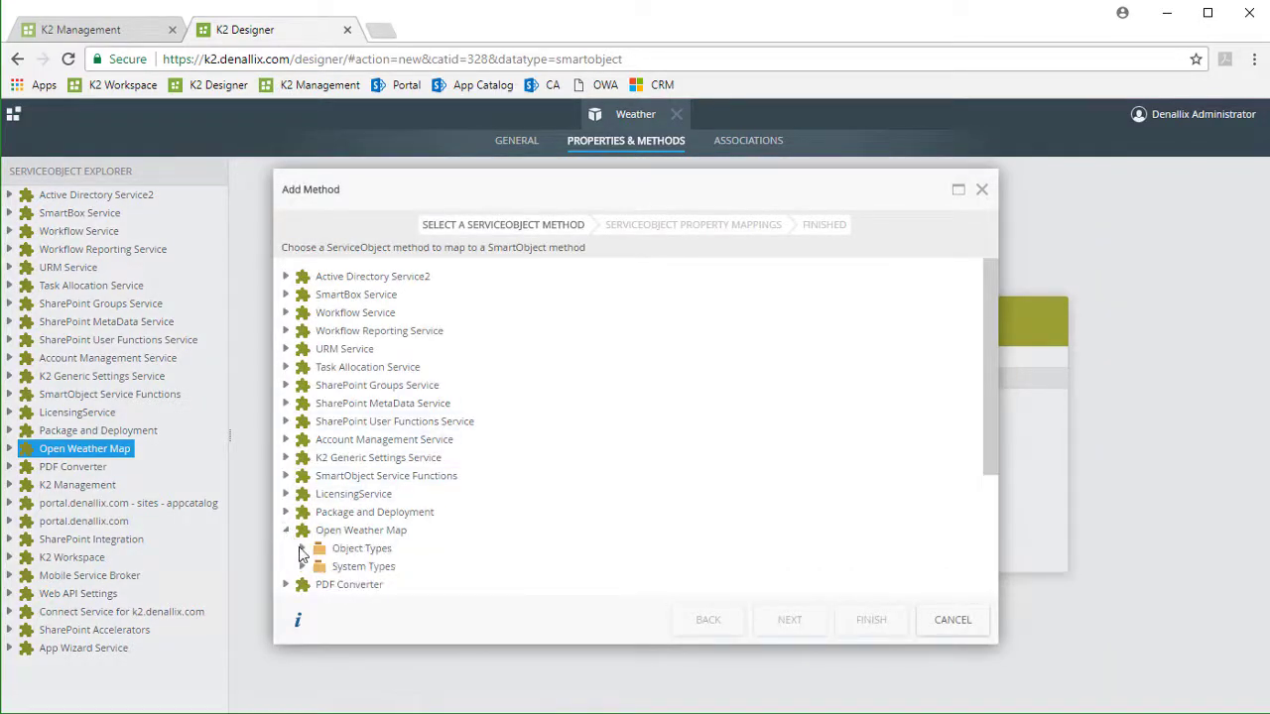
pyautogui.click(302, 549)
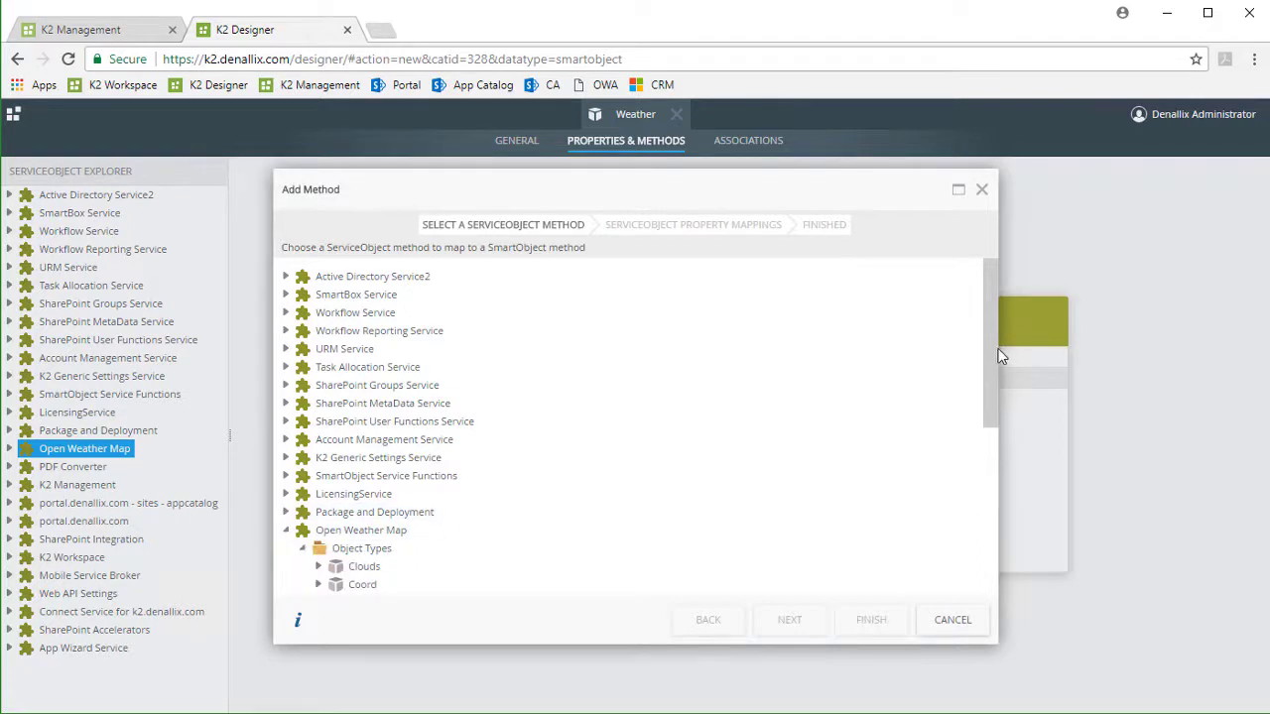
pyautogui.moveTo(989, 373); pyautogui.dragTo(1012, 467)
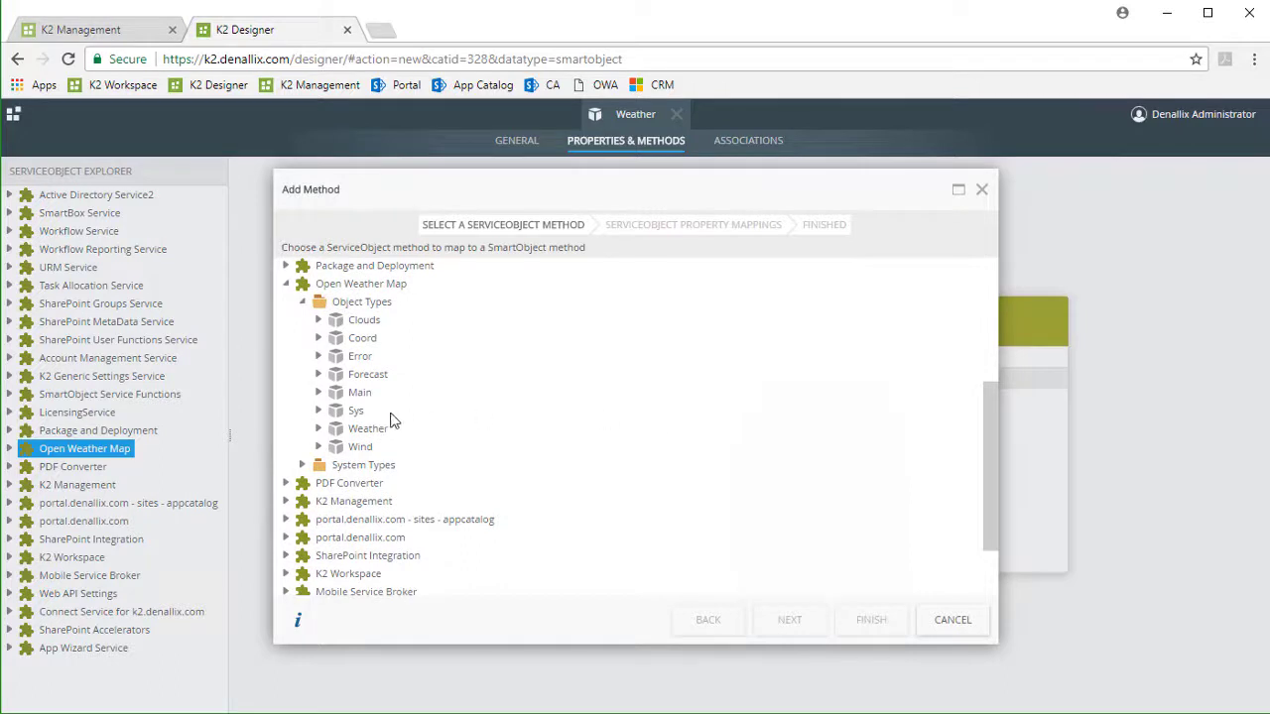
pyautogui.click(318, 431)
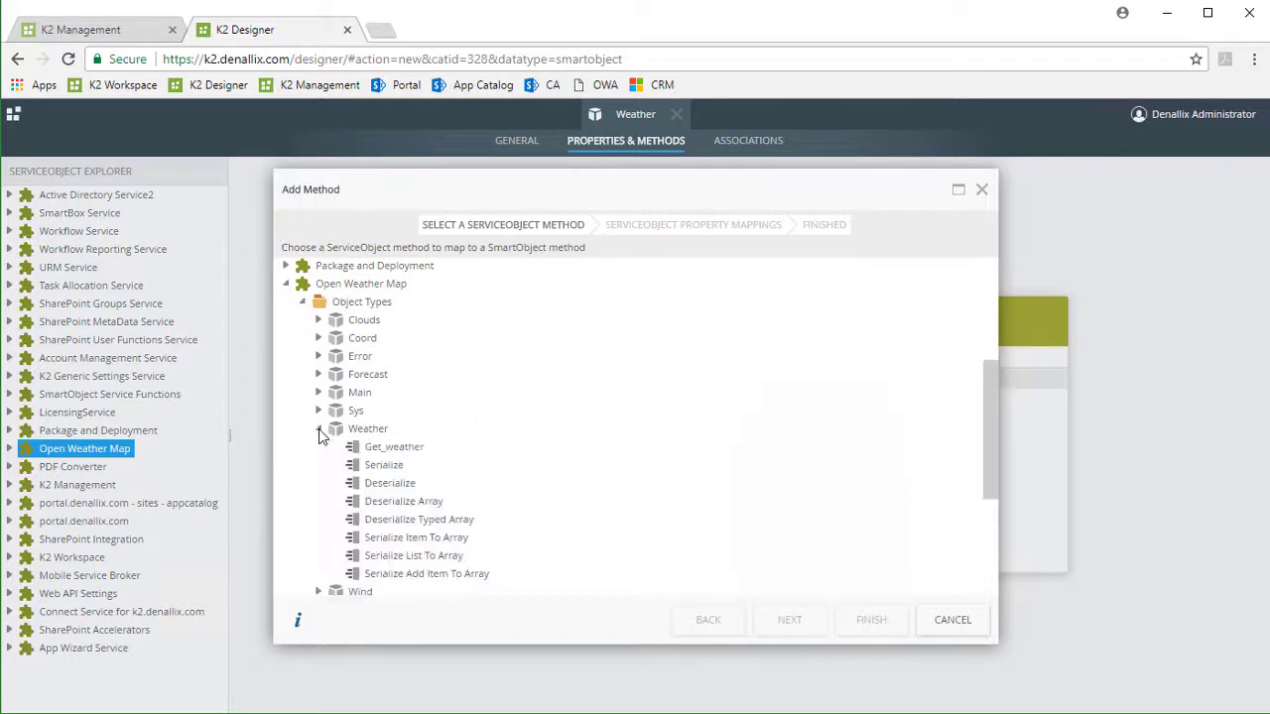
pyautogui.click(399, 453)
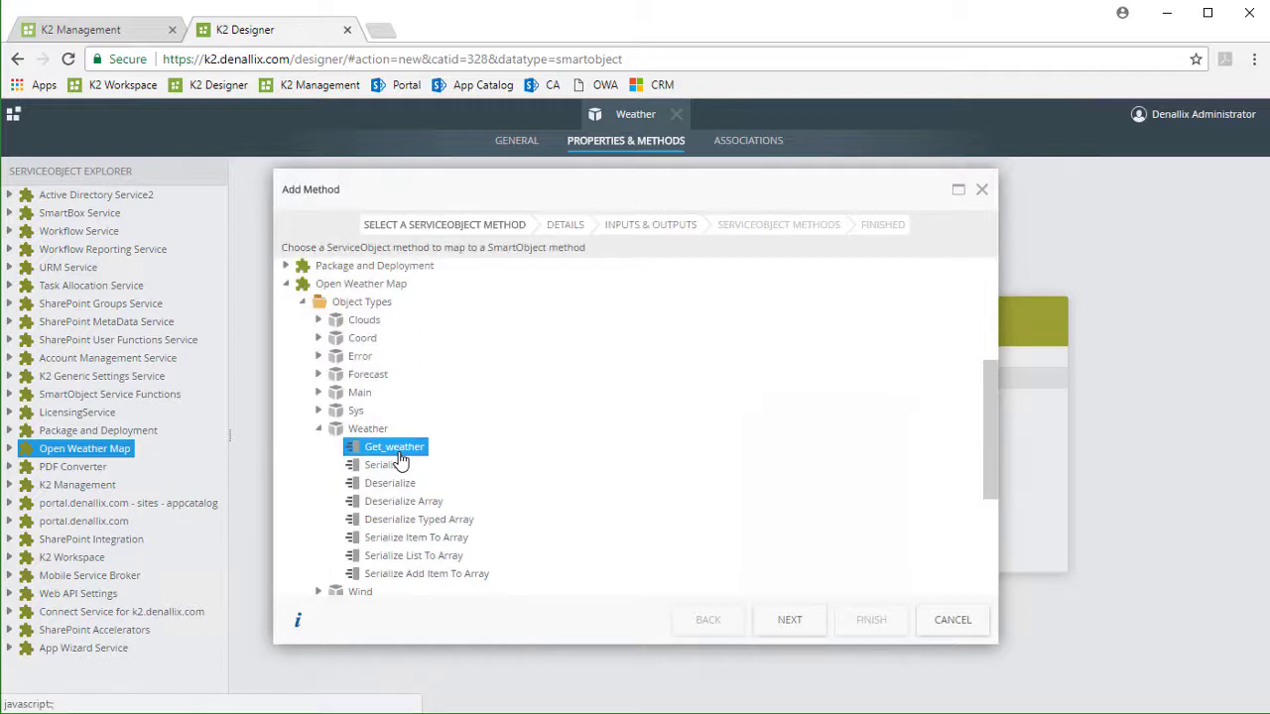
# Step: Rename the new method to Get Current Weather and advance to its Inputs & Outputs
pyautogui.click(802, 627)
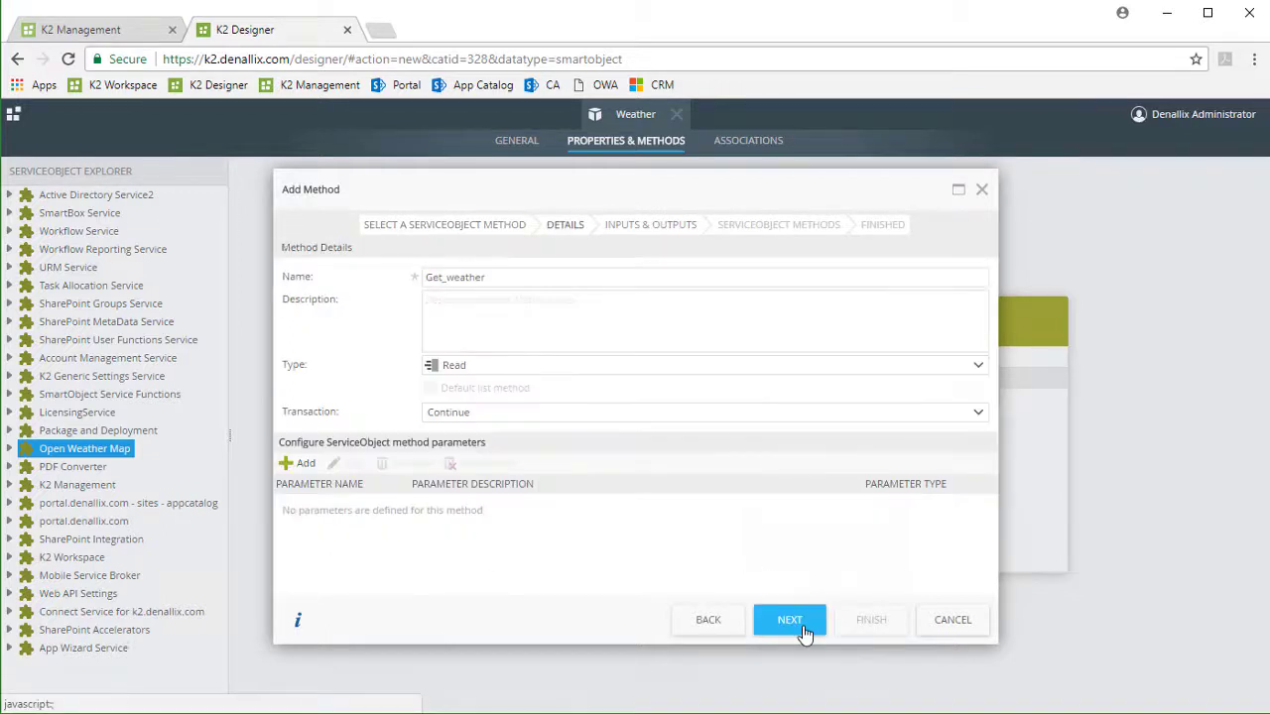
pyautogui.click(533, 277)
pyautogui.hotkey('ctrl', 'a')
pyautogui.write('Get Current Weather')
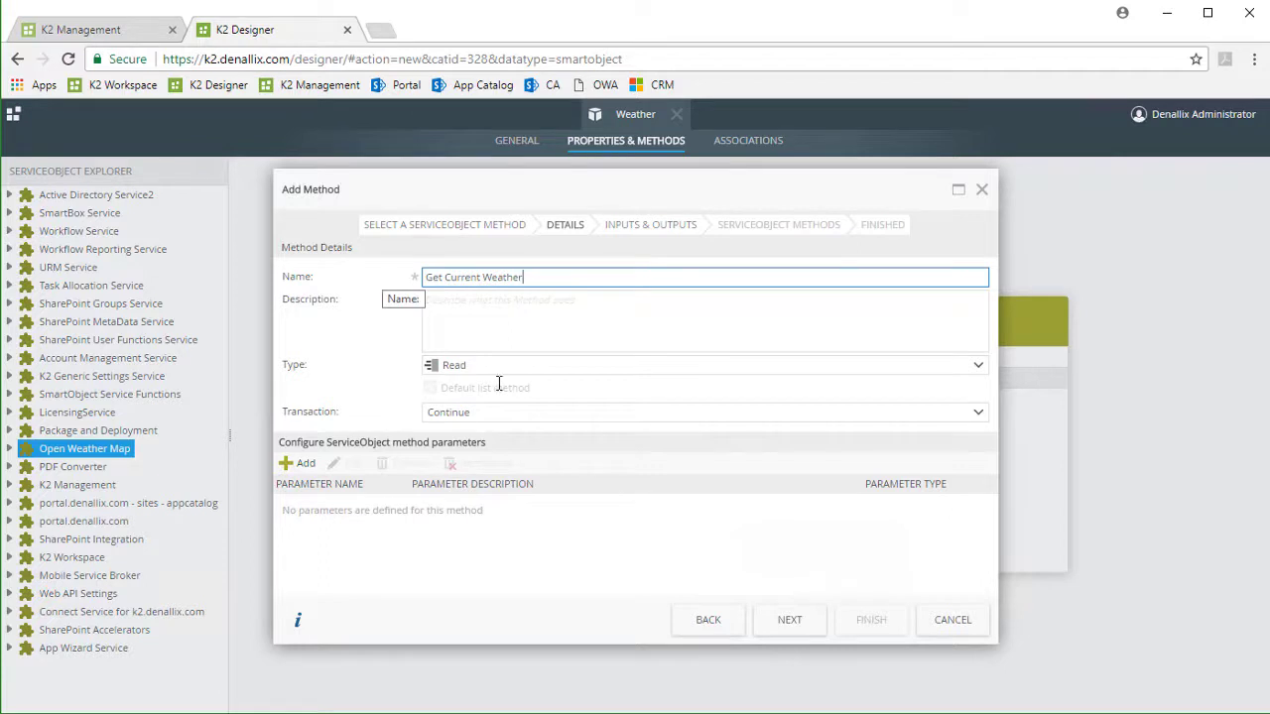
pyautogui.click(790, 619)
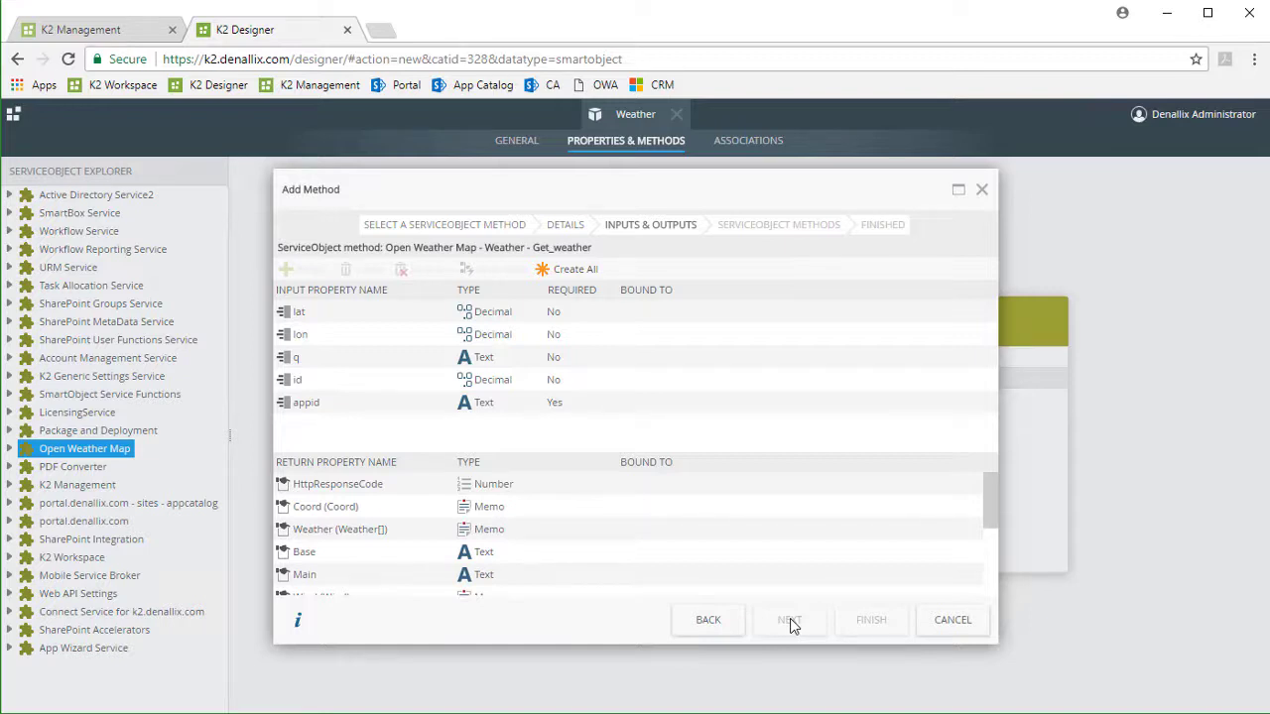
# Step: Auto-bind all Get_weather properties with Create All, then clear the Sys return property's binding
pyautogui.click(595, 275)
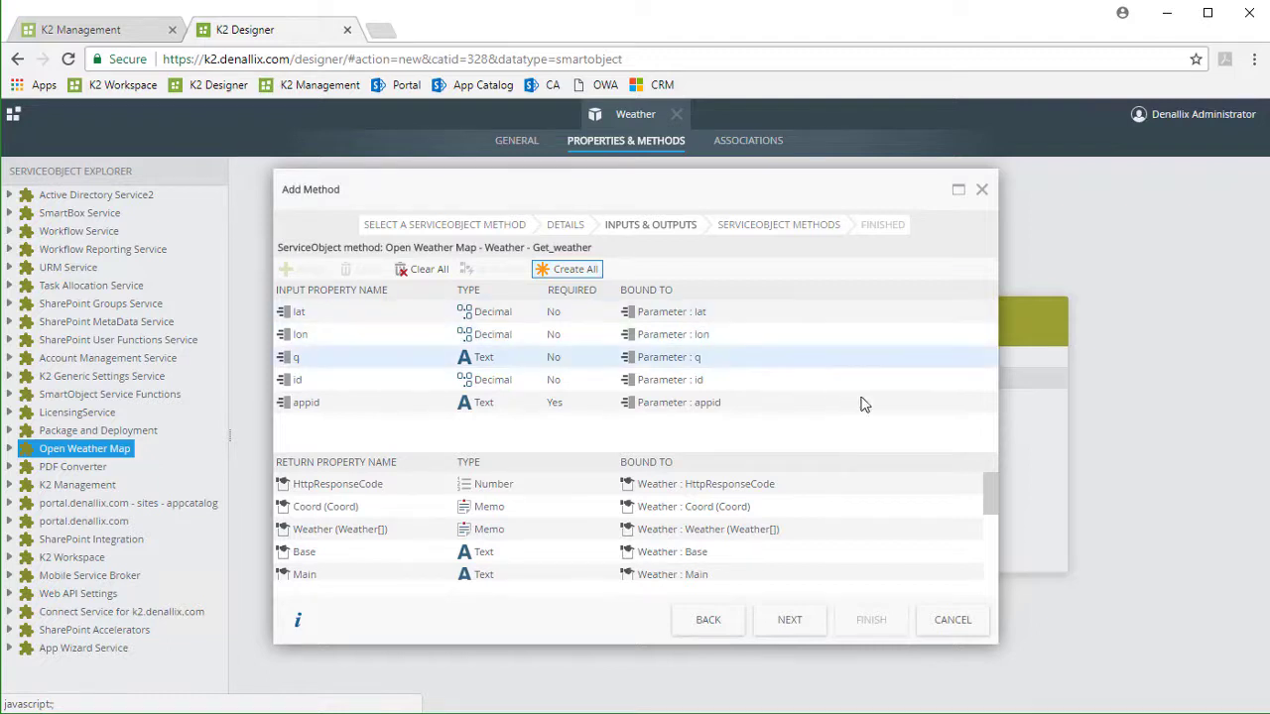
pyautogui.moveTo(990, 484); pyautogui.dragTo(992, 542)
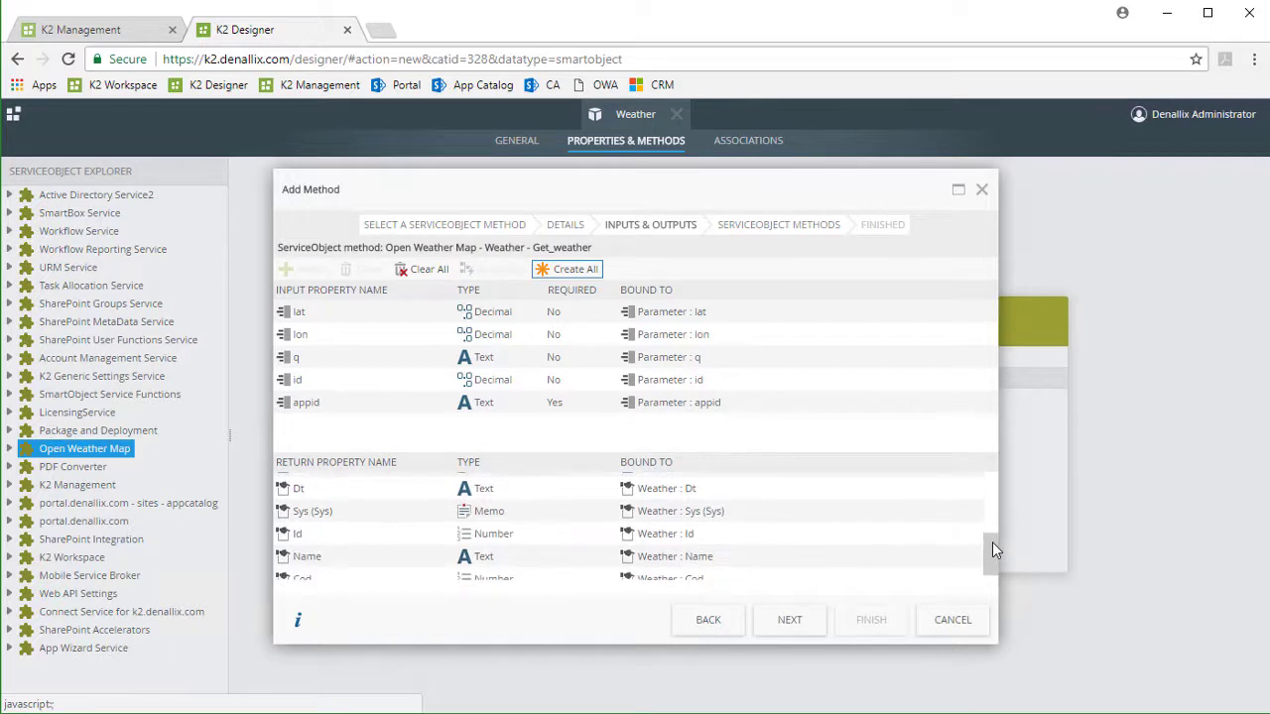
pyautogui.click(380, 512)
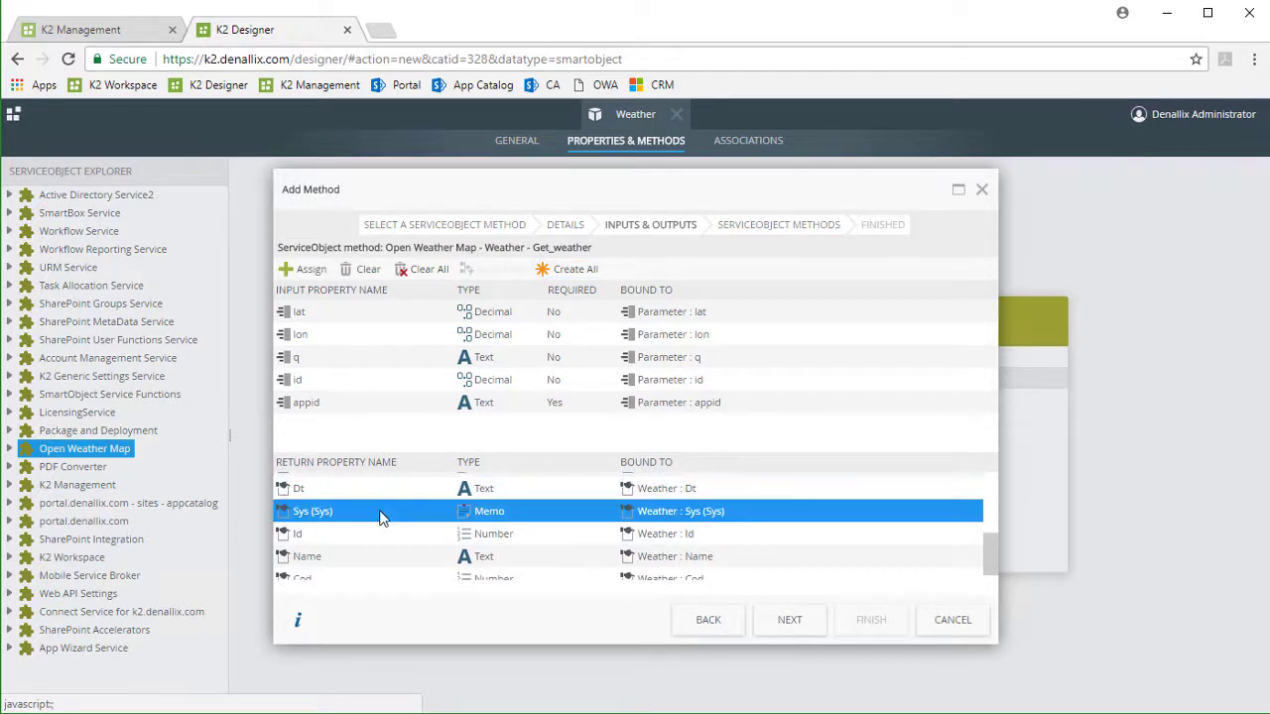
pyautogui.click(357, 270)
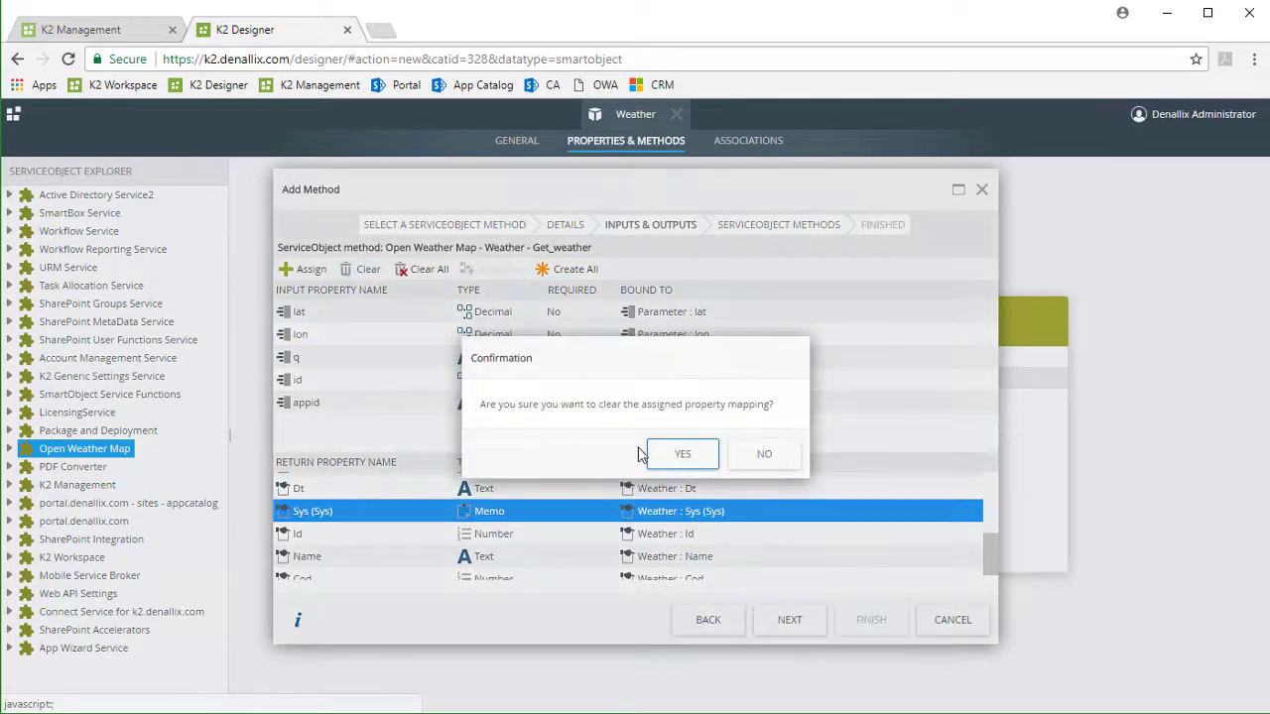
pyautogui.click(669, 455)
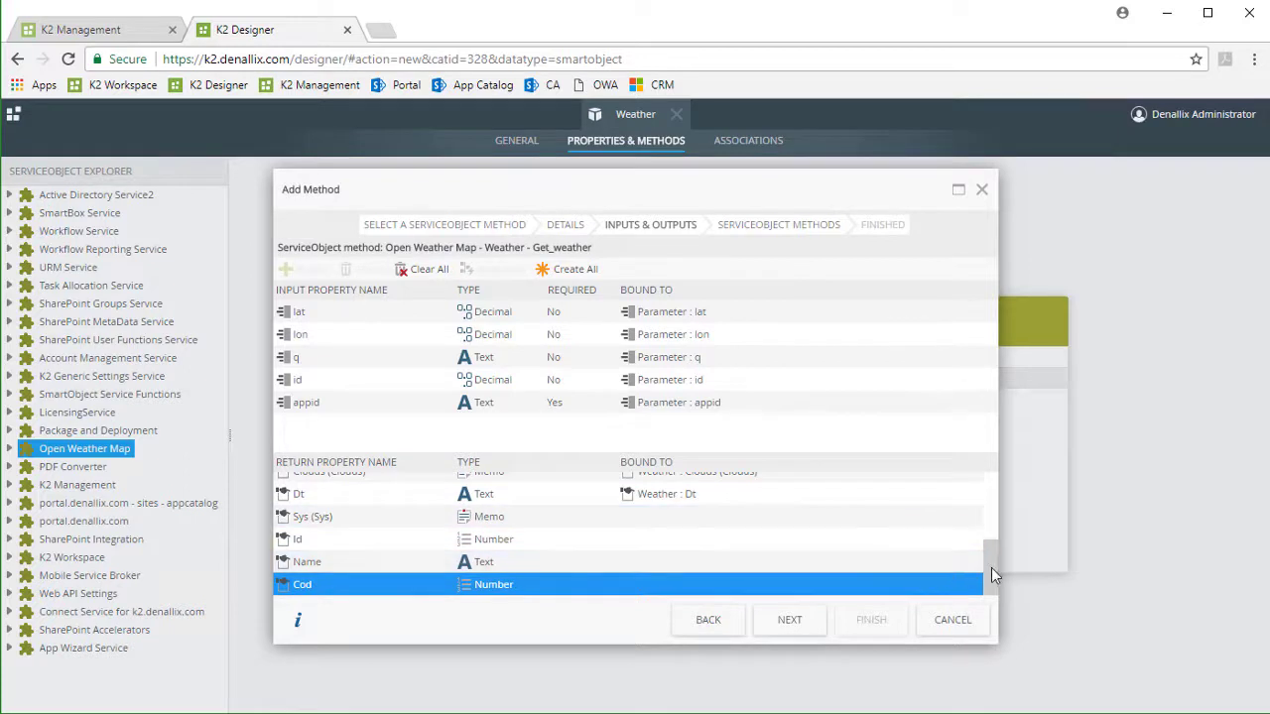
pyautogui.moveTo(989, 566); pyautogui.dragTo(990, 501)
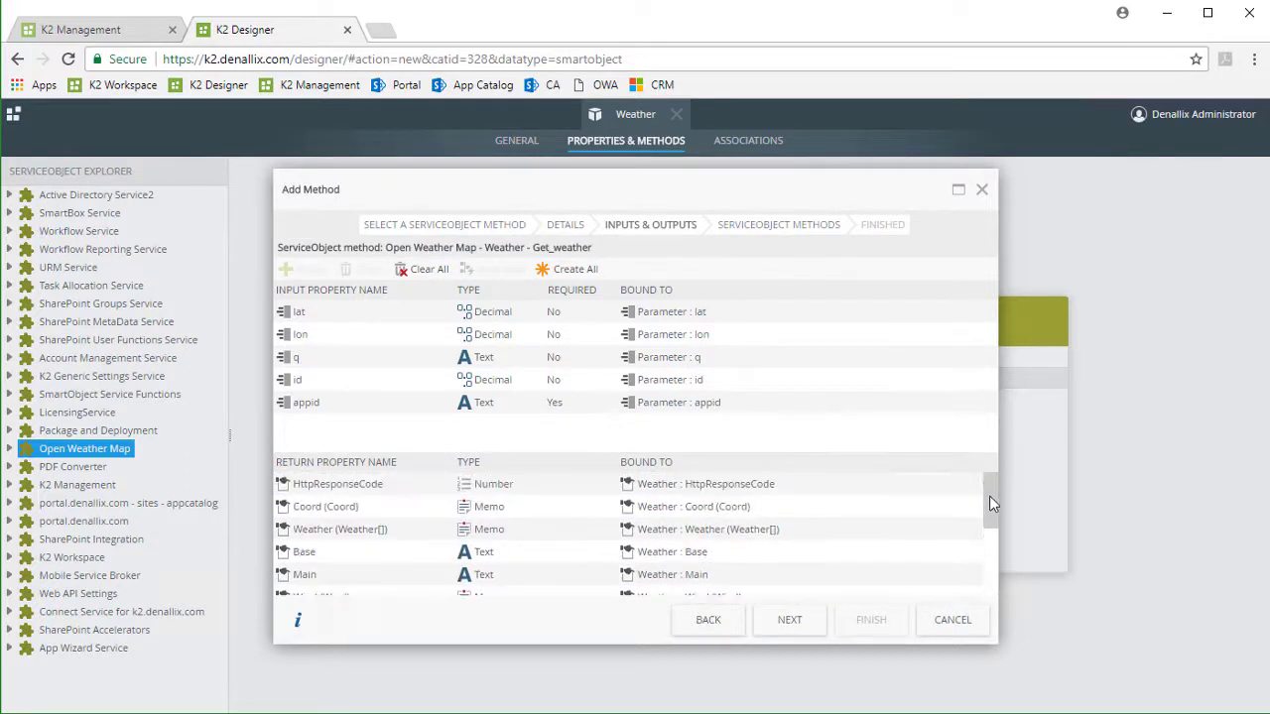
# Step: Move to the ServiceObject Methods step and start adding another chained method
pyautogui.click(789, 621)
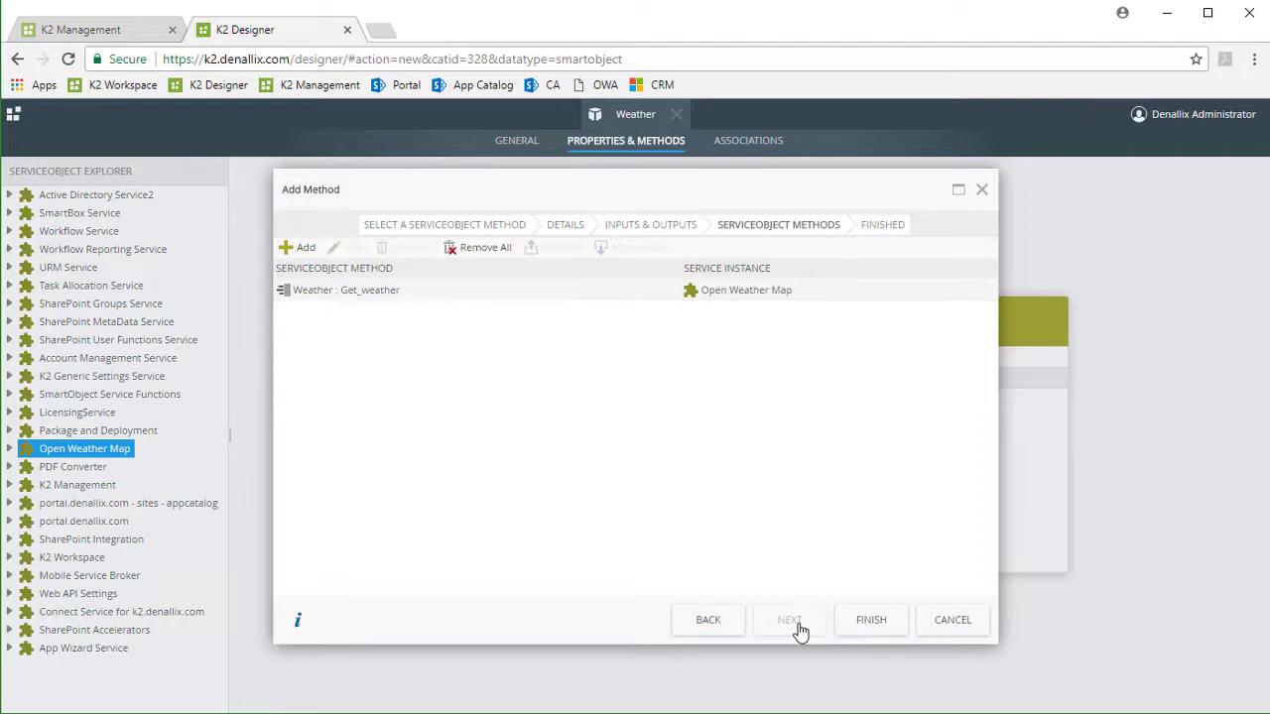
pyautogui.click(302, 248)
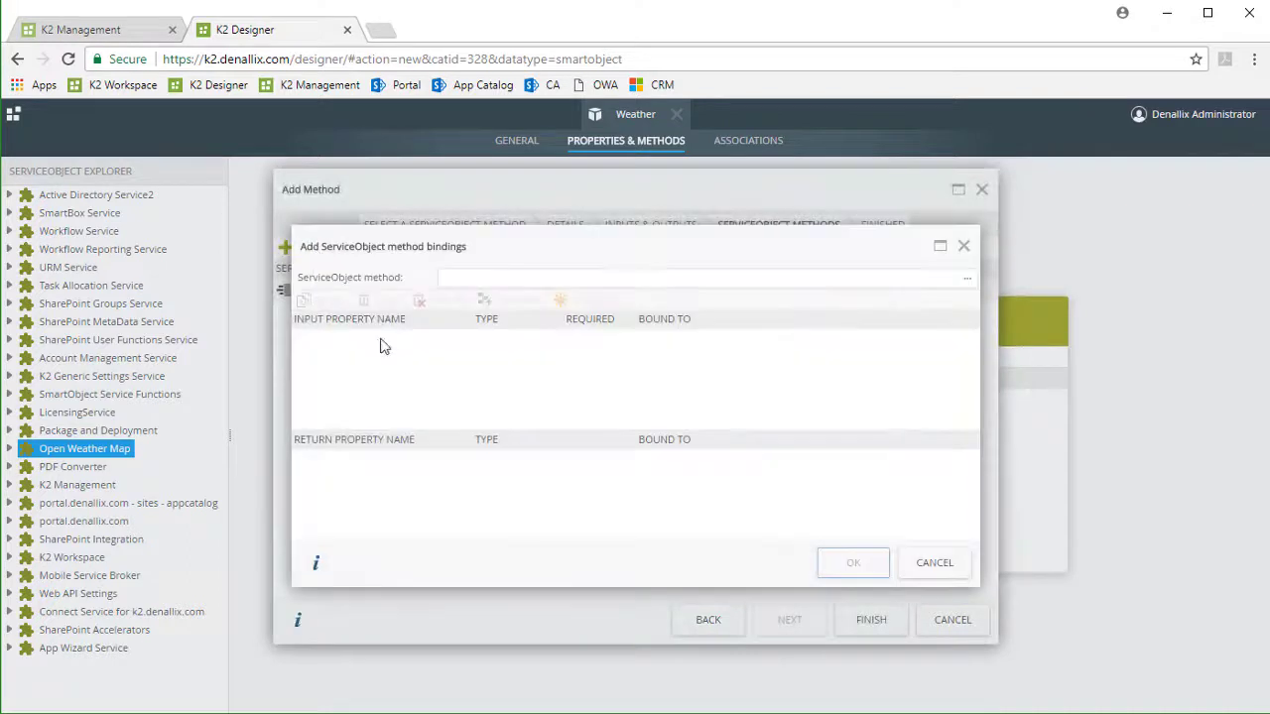
# Step: Pick Open Weather Map > Weather > Deserialize Typed Array as the chained service method
pyautogui.click(968, 280)
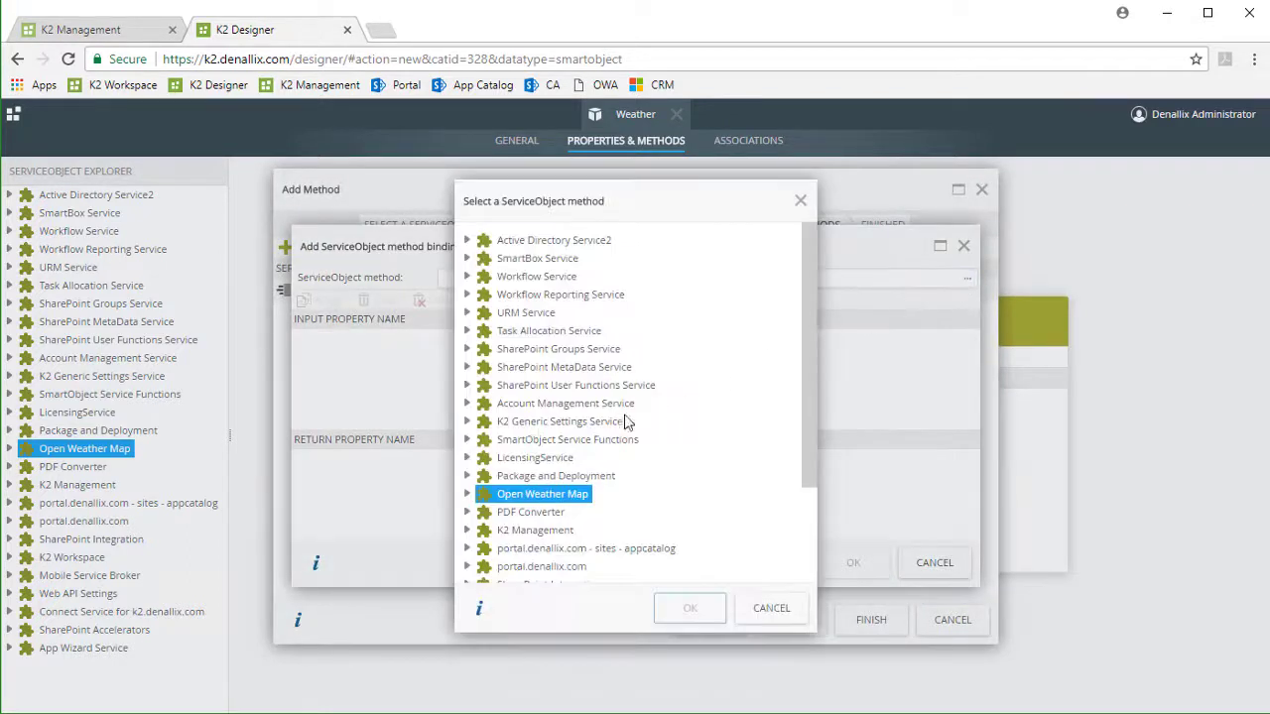
pyautogui.click(468, 495)
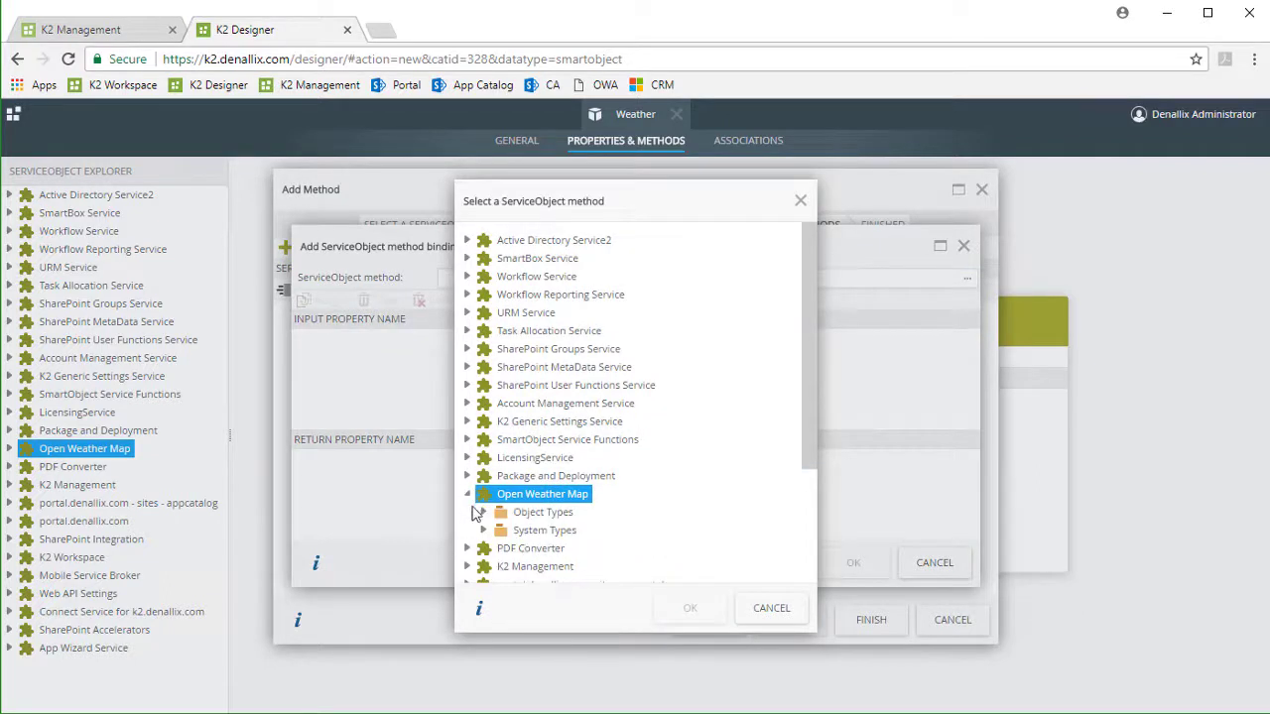
pyautogui.click(484, 513)
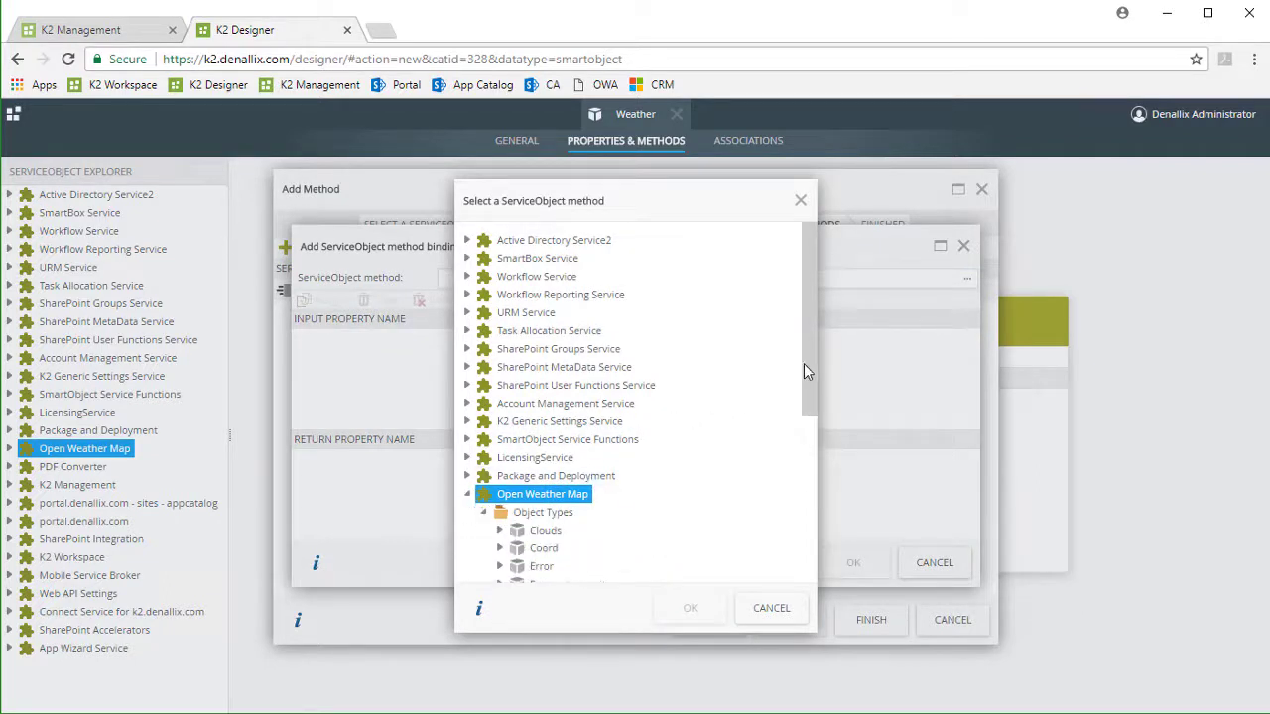
pyautogui.scroll(-1, 805, 414)
pyautogui.scroll(-3, 805, 414)
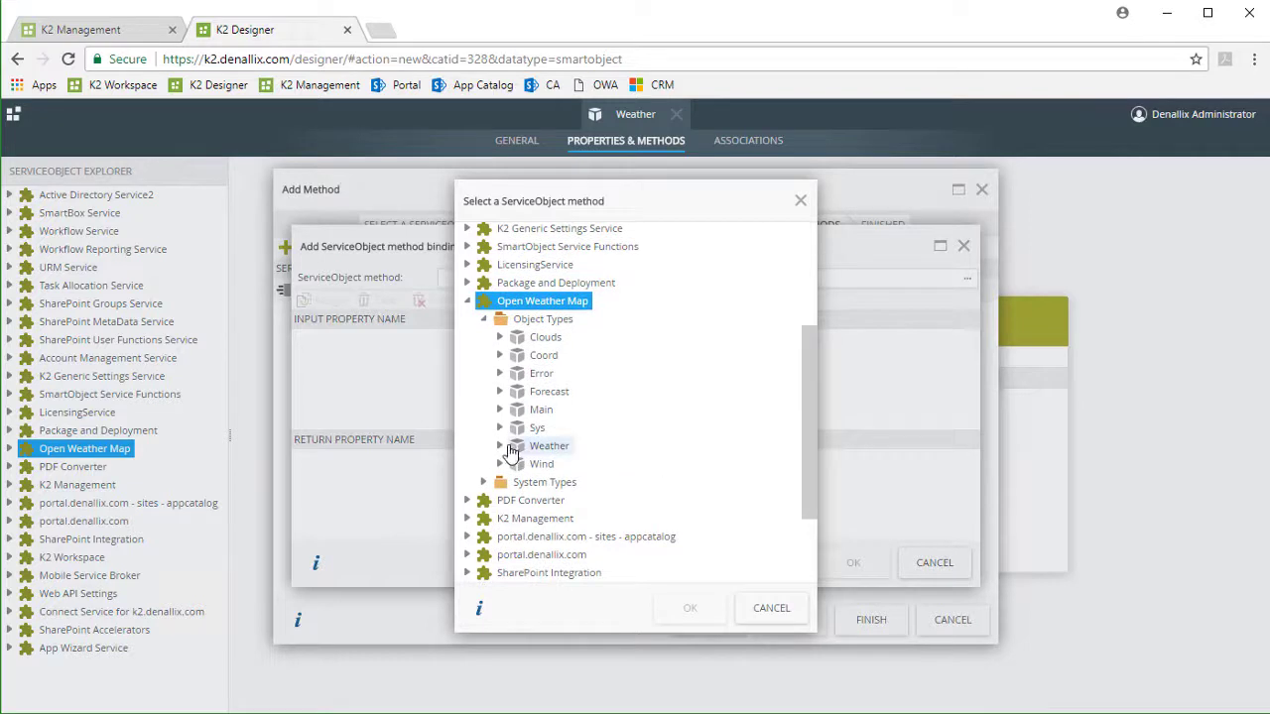
pyautogui.click(501, 447)
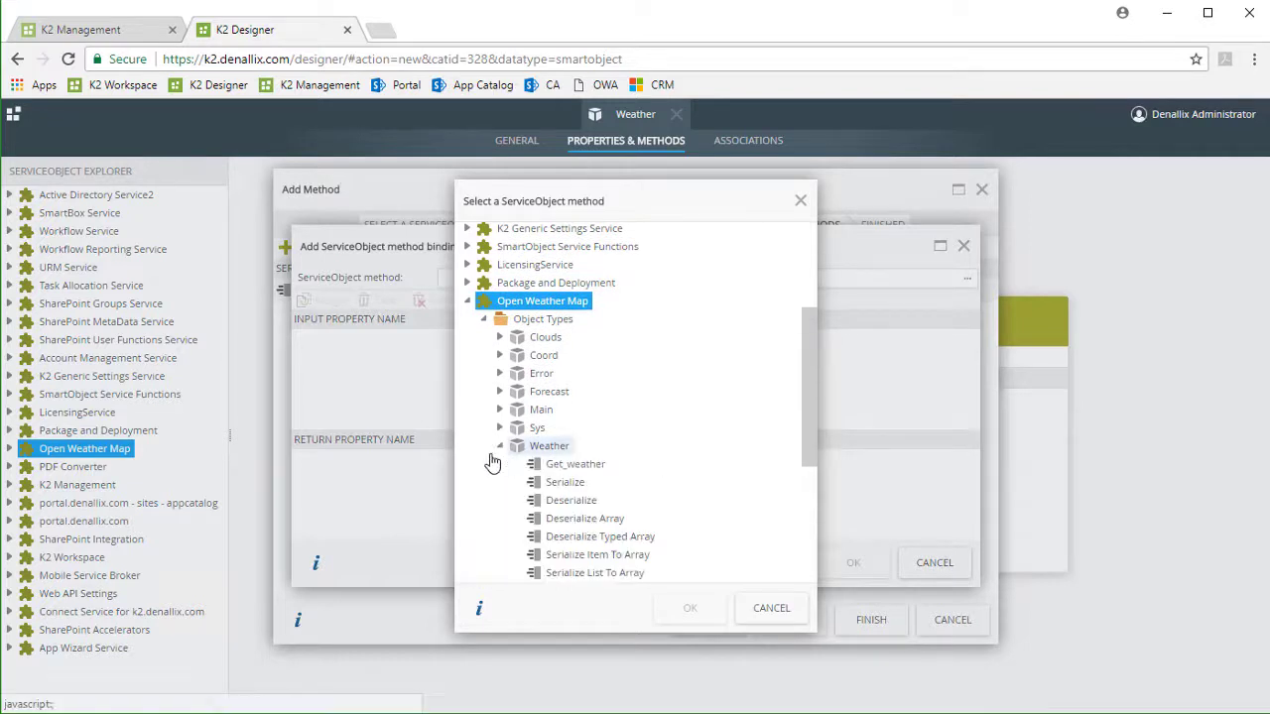
pyautogui.scroll(-1, 492, 460)
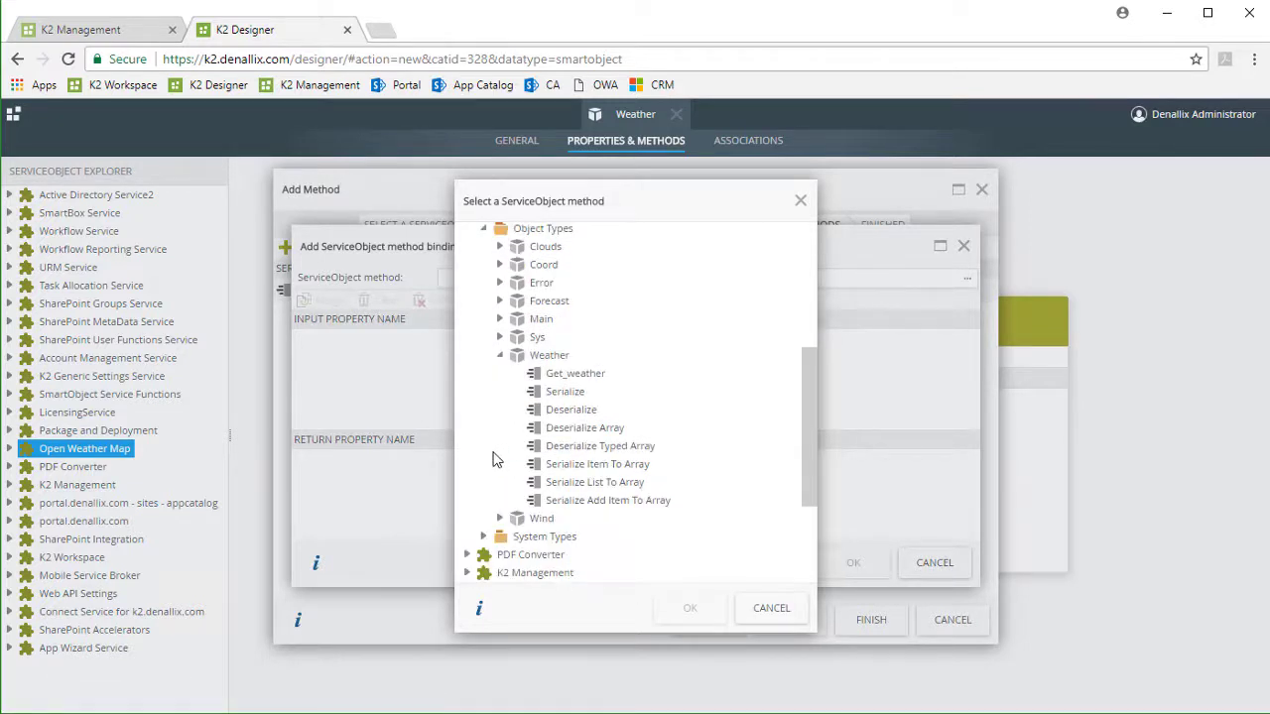
pyautogui.click(584, 452)
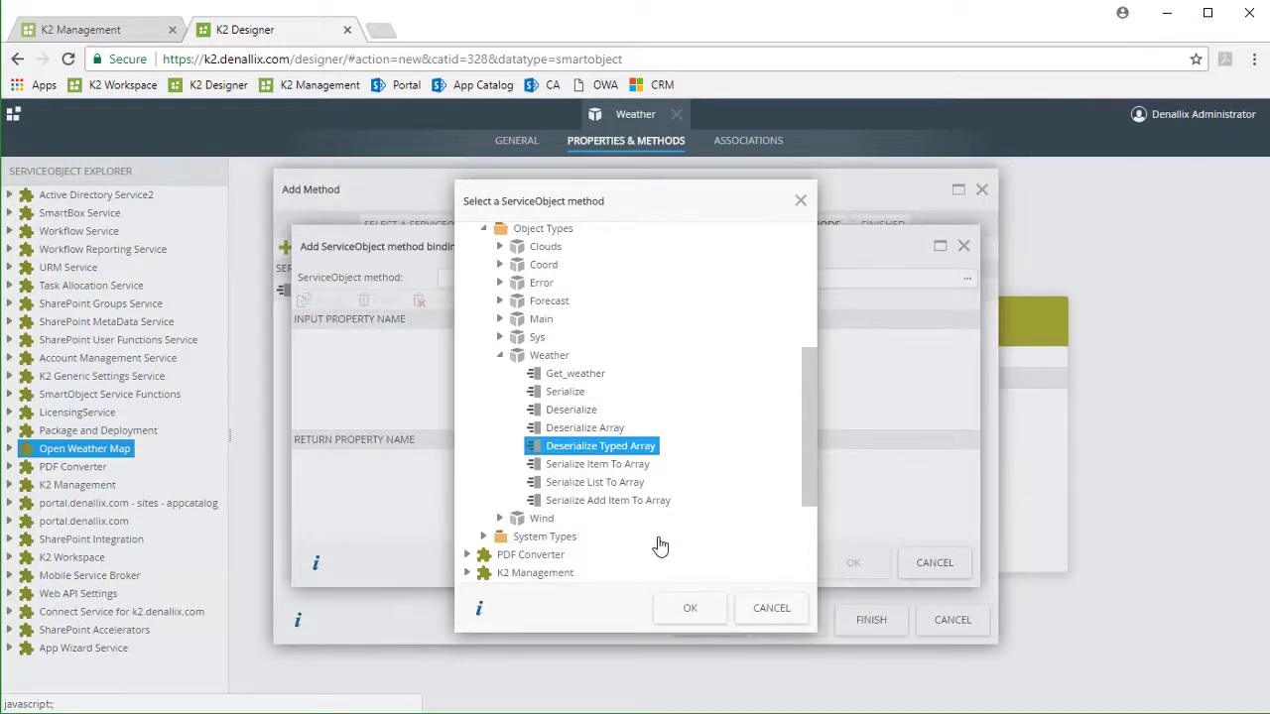
pyautogui.click(684, 610)
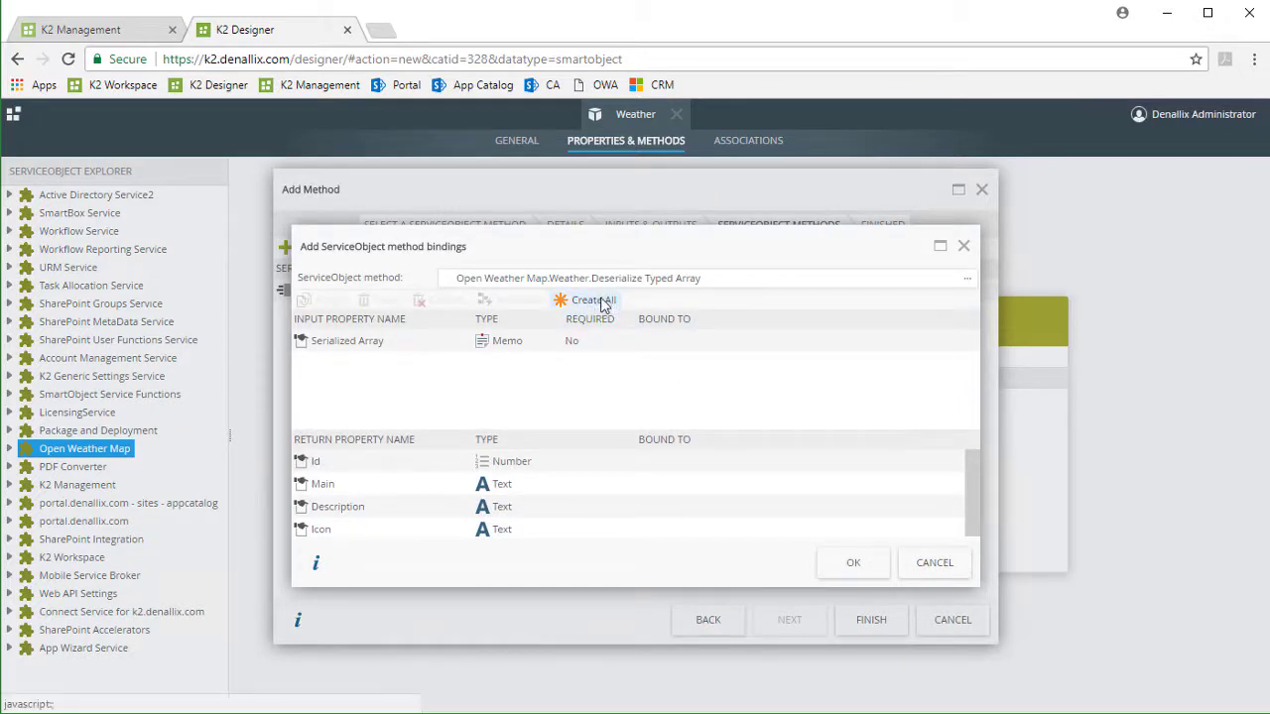
# Step: Auto-bind all properties, then map Serialized Array to the Weather (Weather[]) property
pyautogui.click(602, 302)
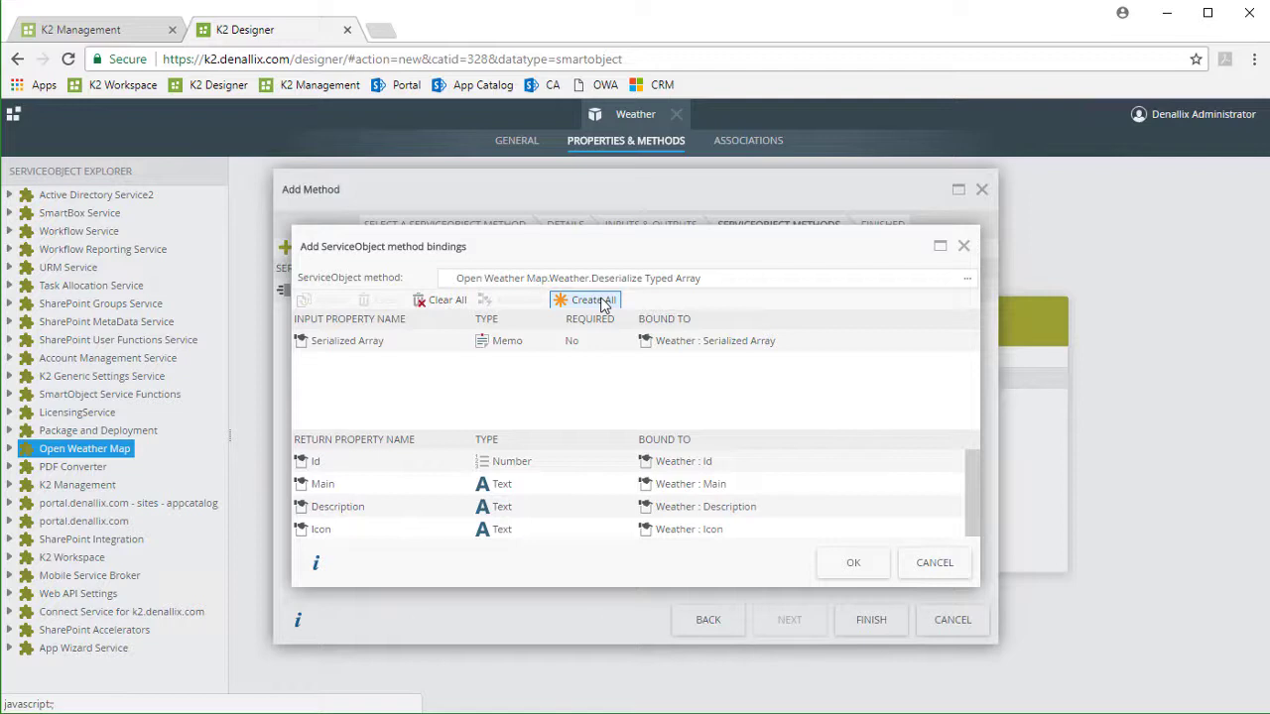
pyautogui.click(599, 347)
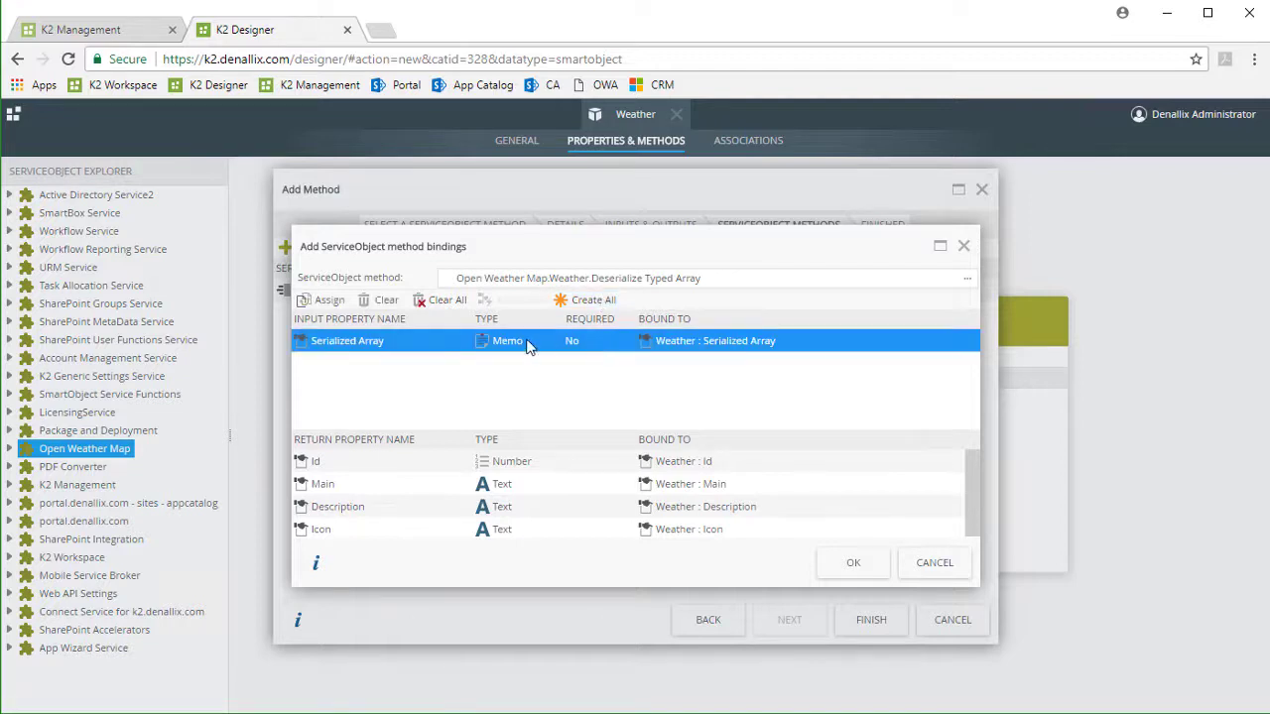
pyautogui.click(328, 303)
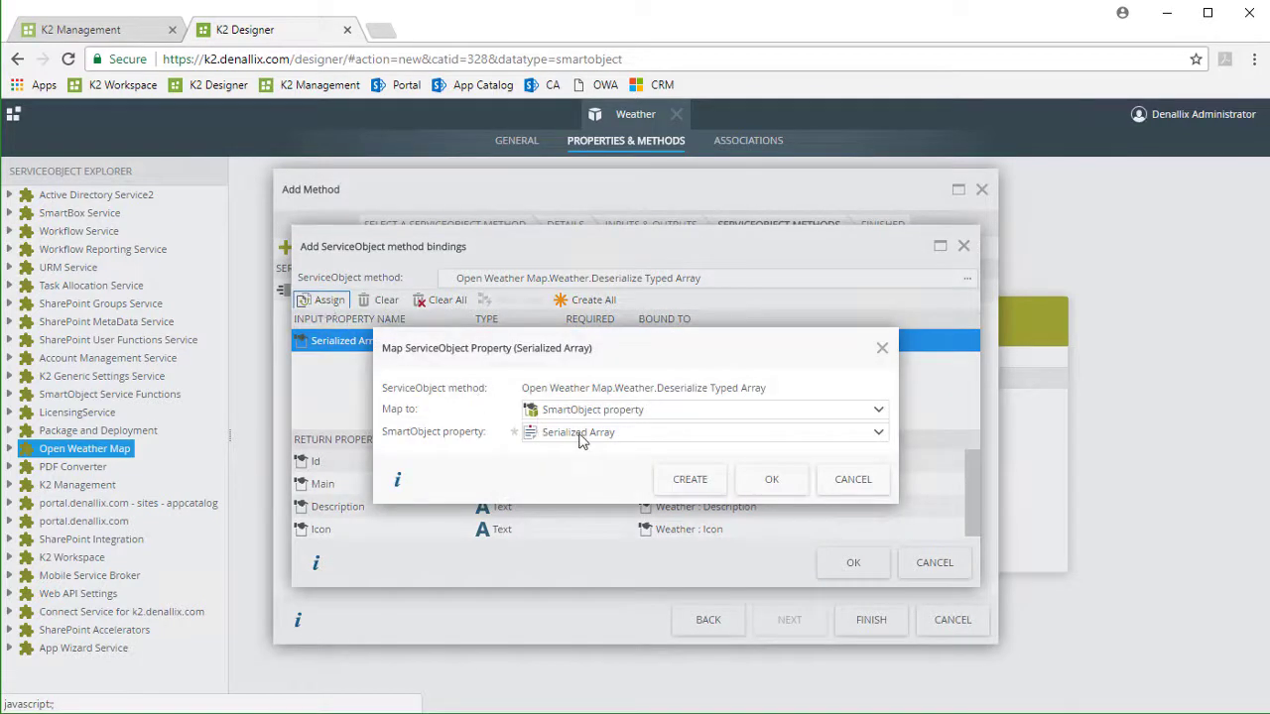
pyautogui.click(582, 440)
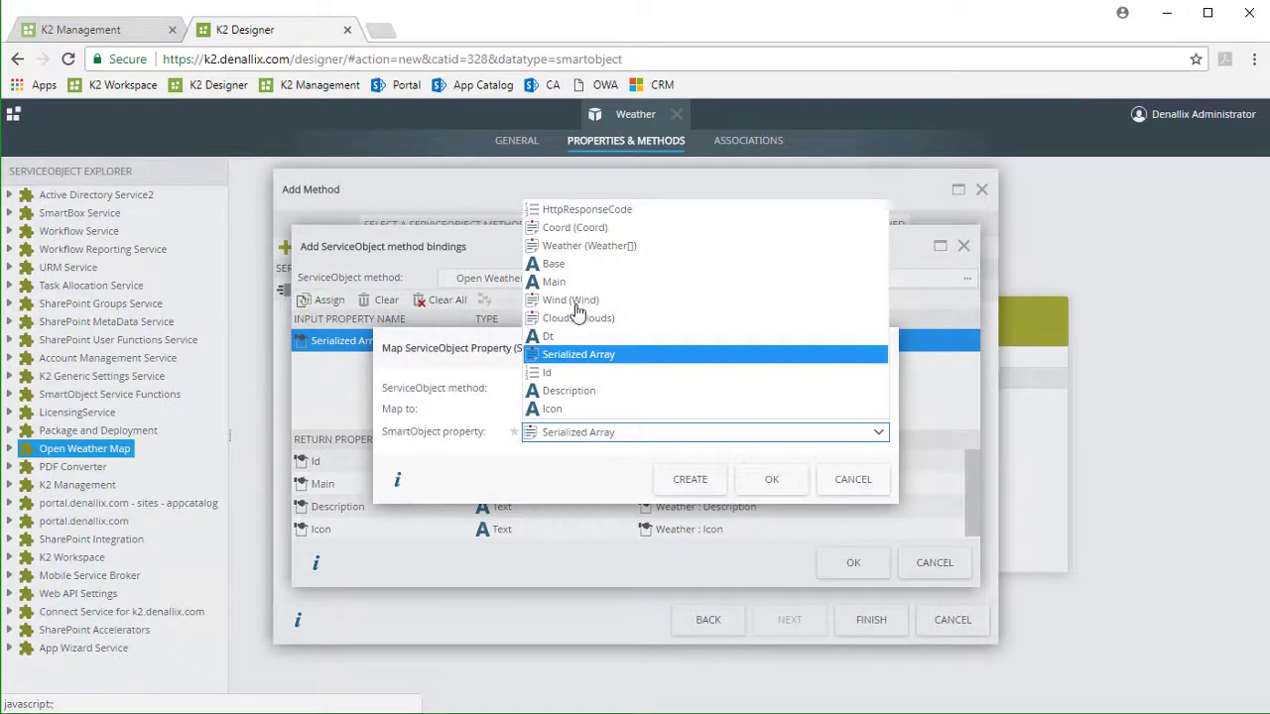
pyautogui.click(604, 246)
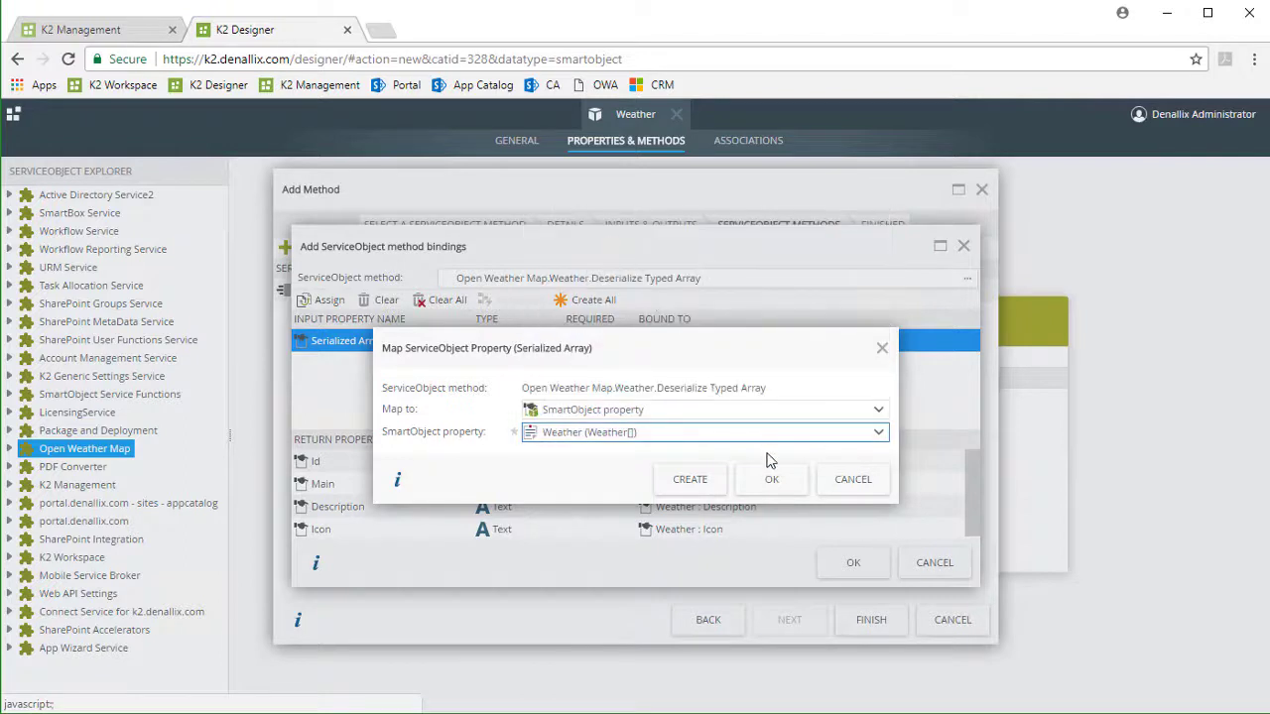
pyautogui.click(780, 484)
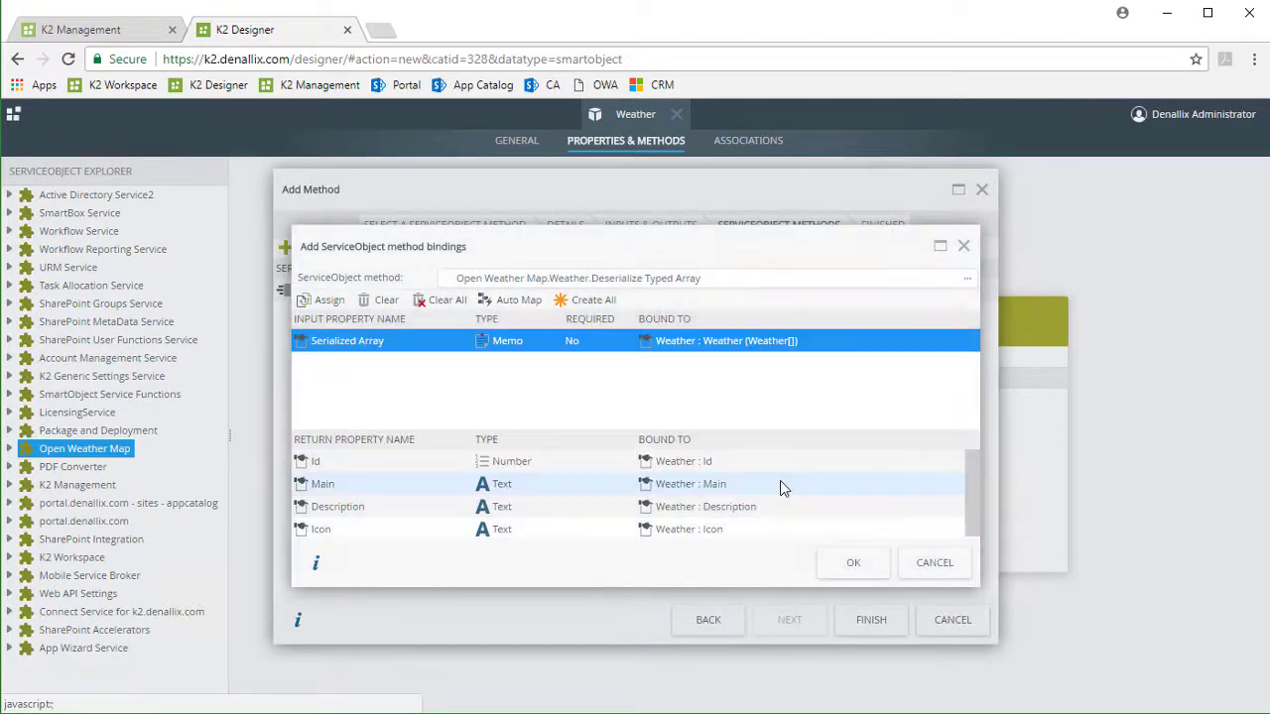
# Step: Remove the Id and Main return property bindings
pyautogui.click(528, 463)
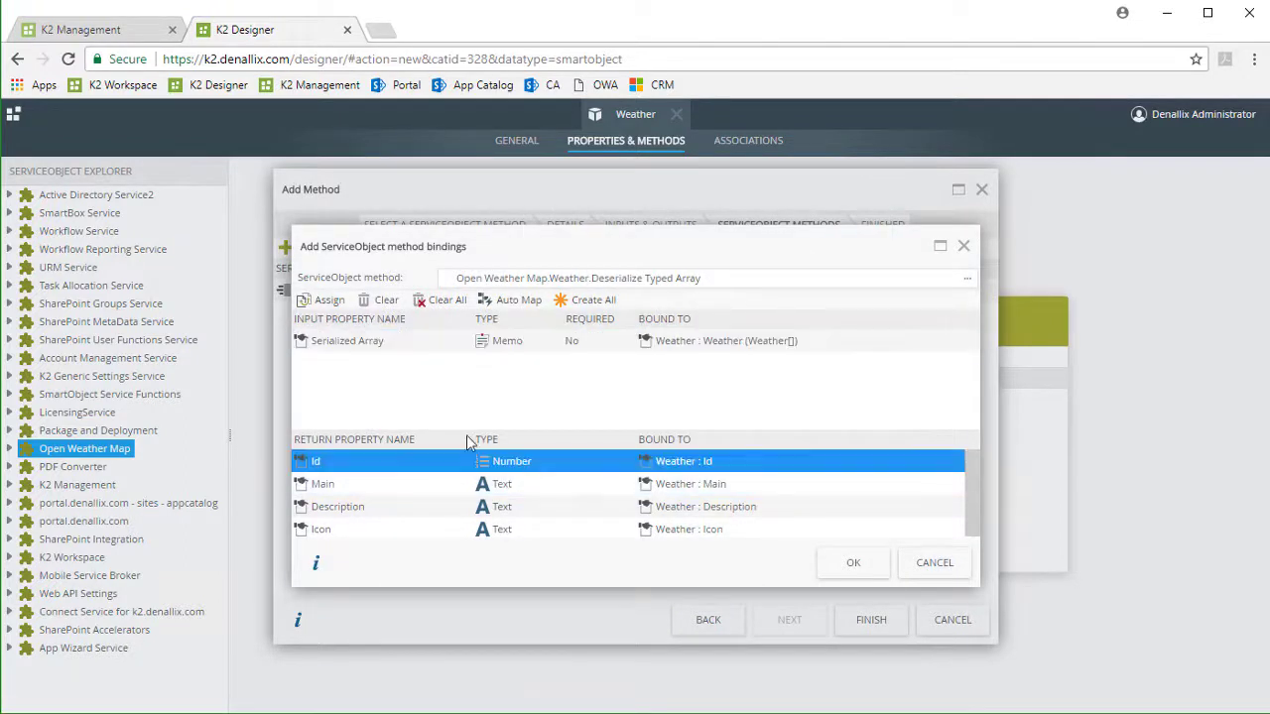
pyautogui.click(680, 457)
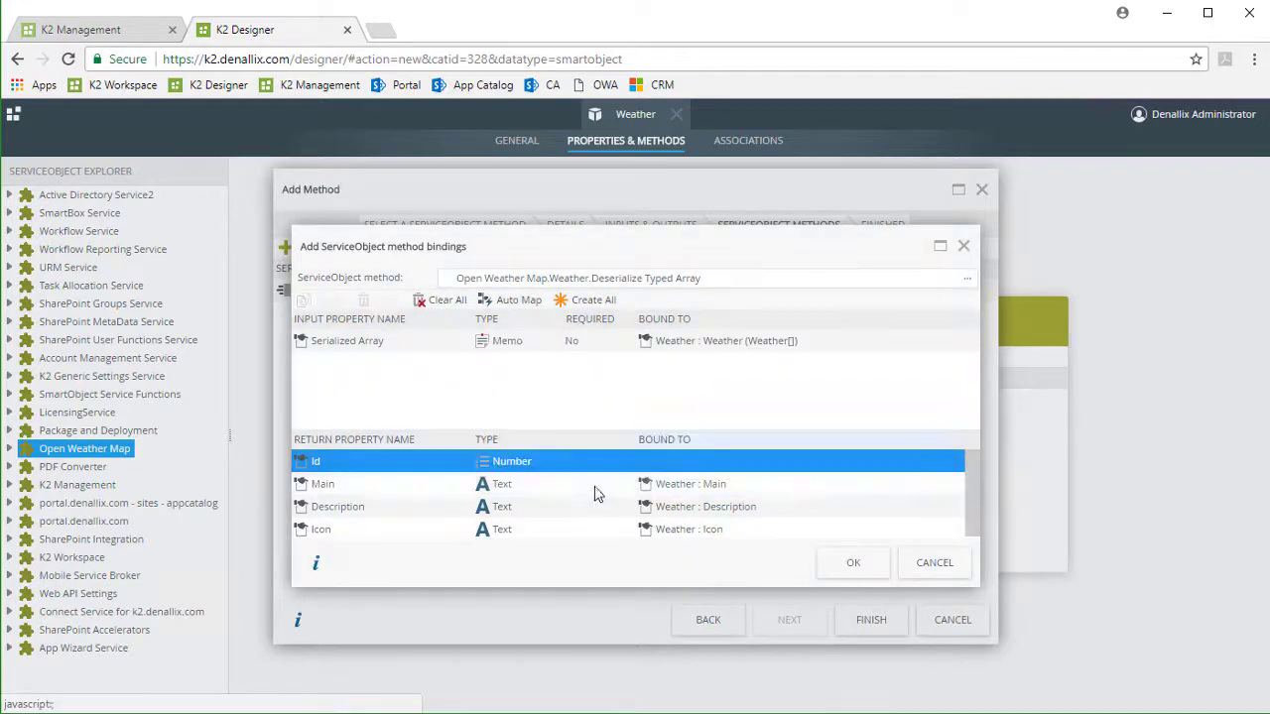
pyautogui.click(558, 488)
pyautogui.click(382, 299)
pyautogui.click(760, 455)
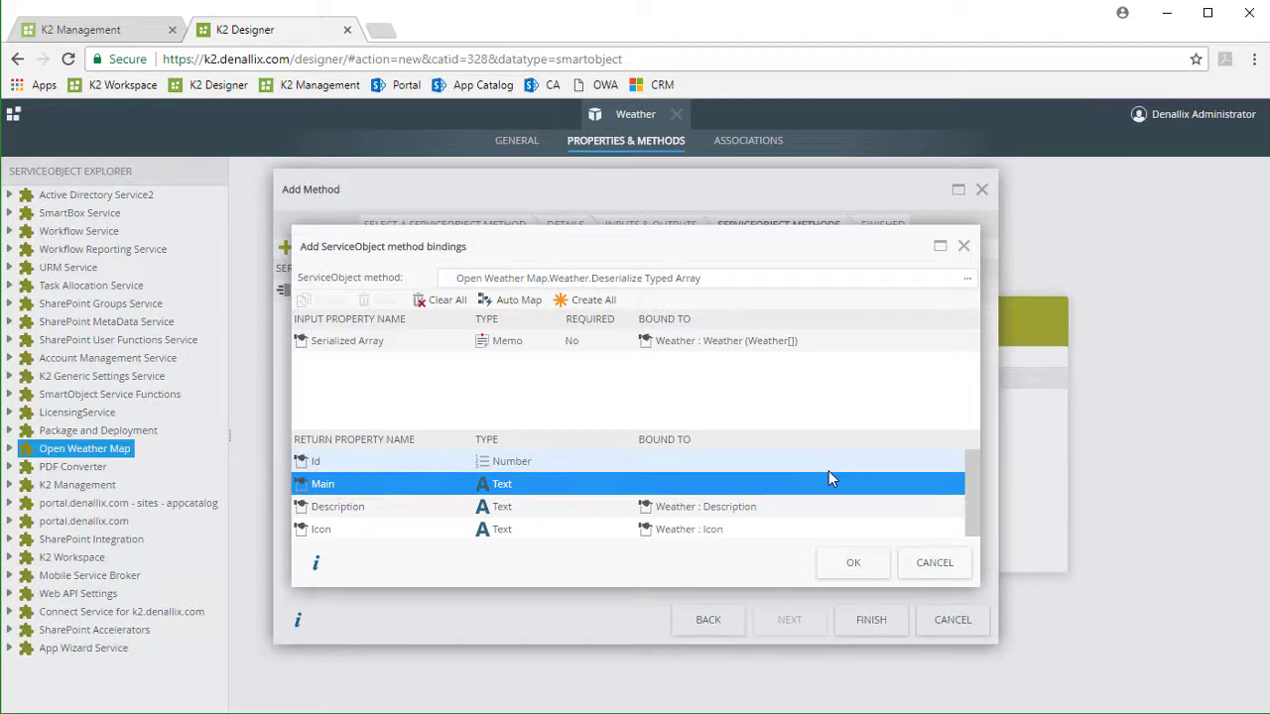
# Step: Save the Typed Array bindings and add Open Weather Map's Main Deserialize as the next chained method
pyautogui.click(839, 564)
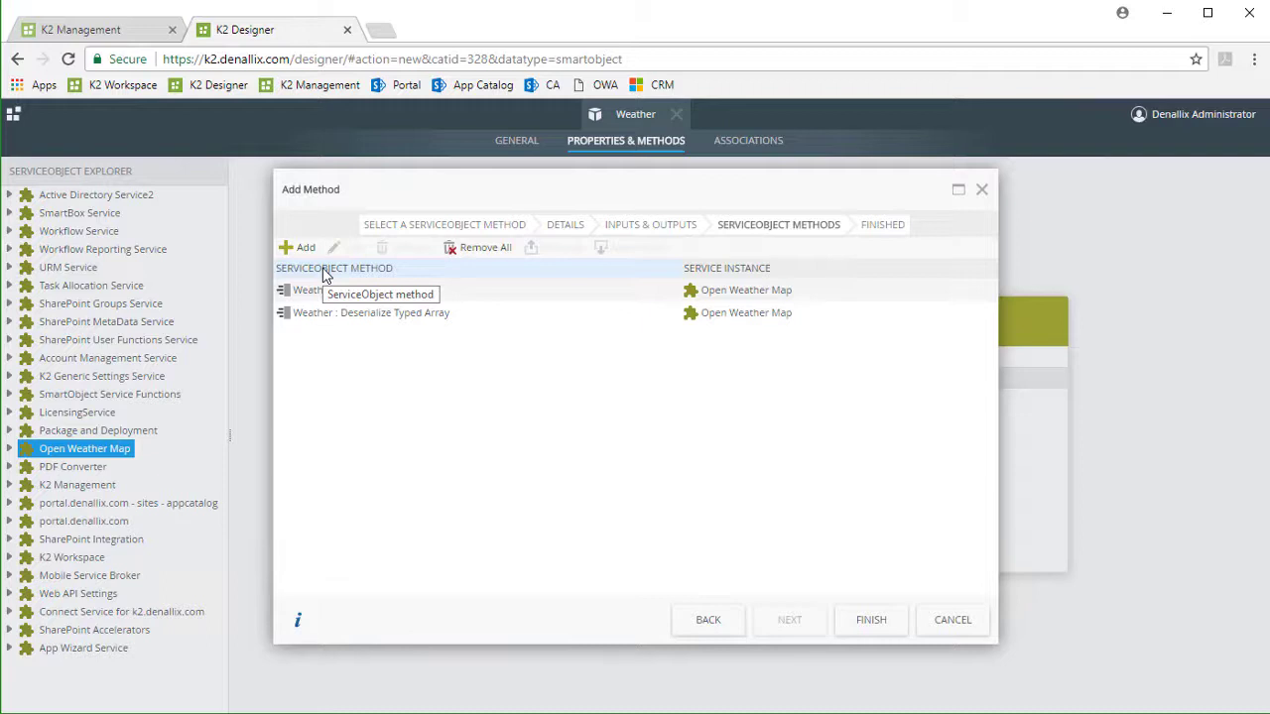
pyautogui.click(300, 248)
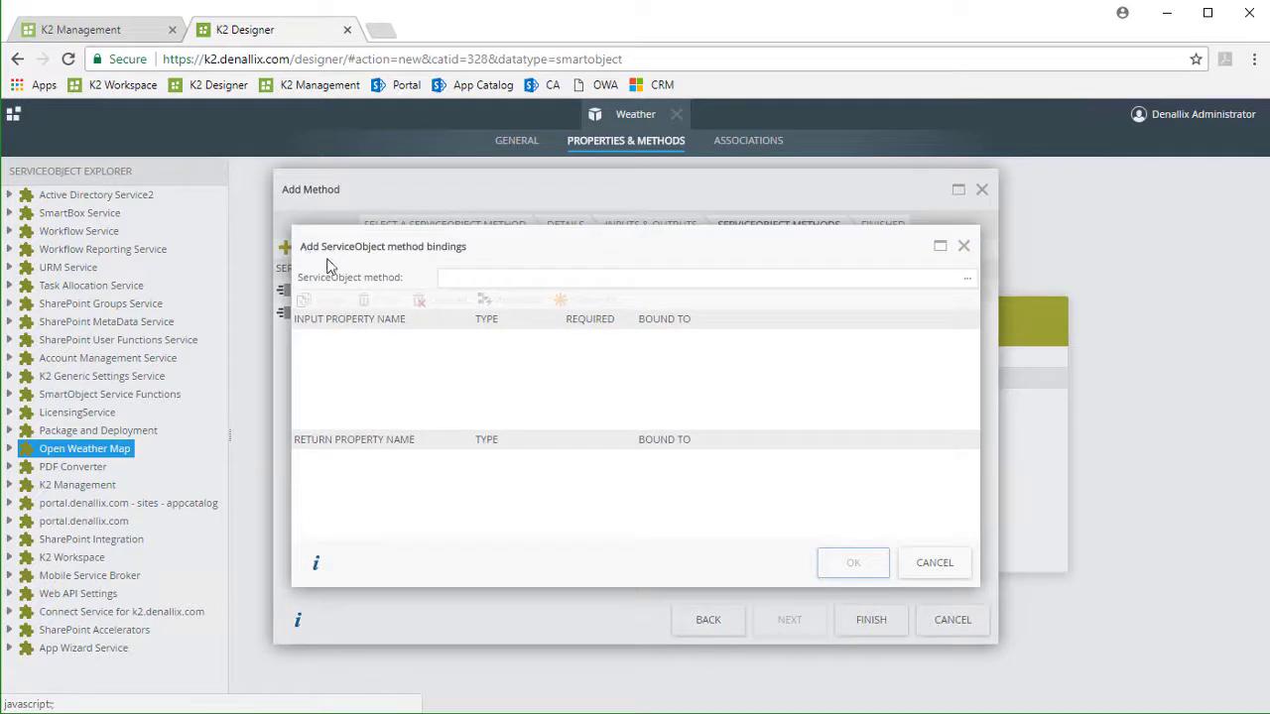
pyautogui.click(967, 281)
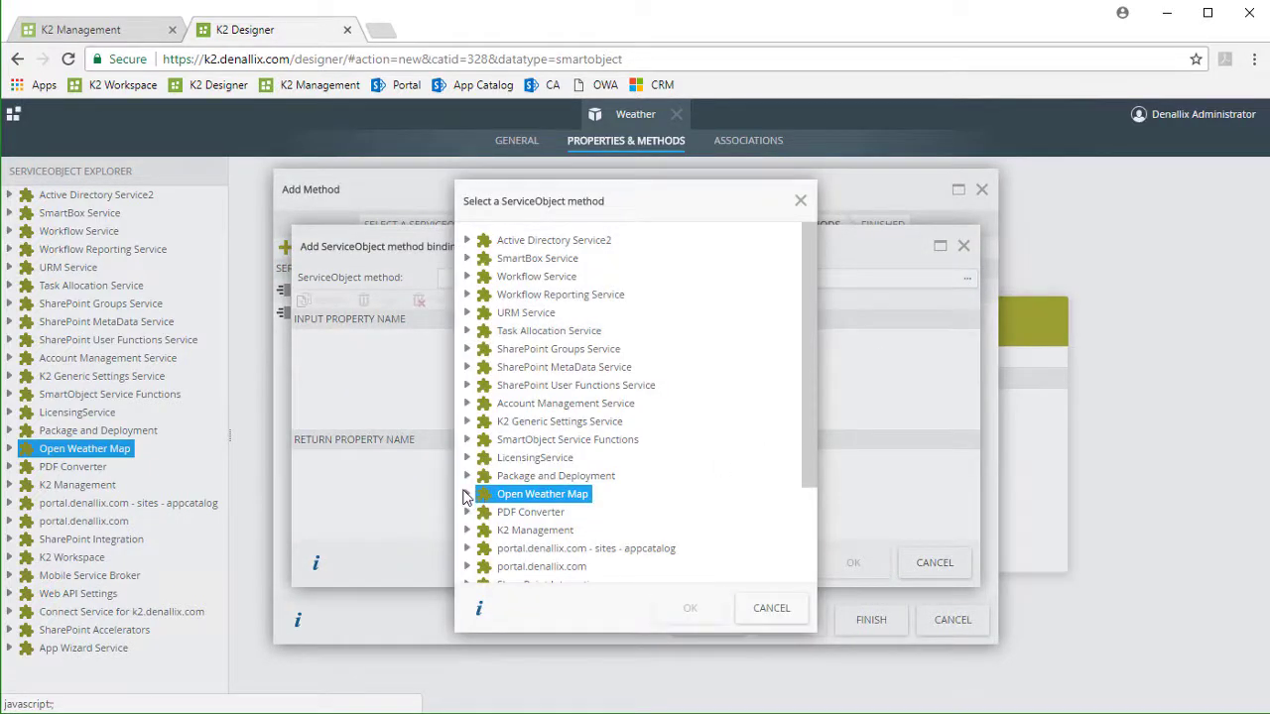
pyautogui.click(467, 494)
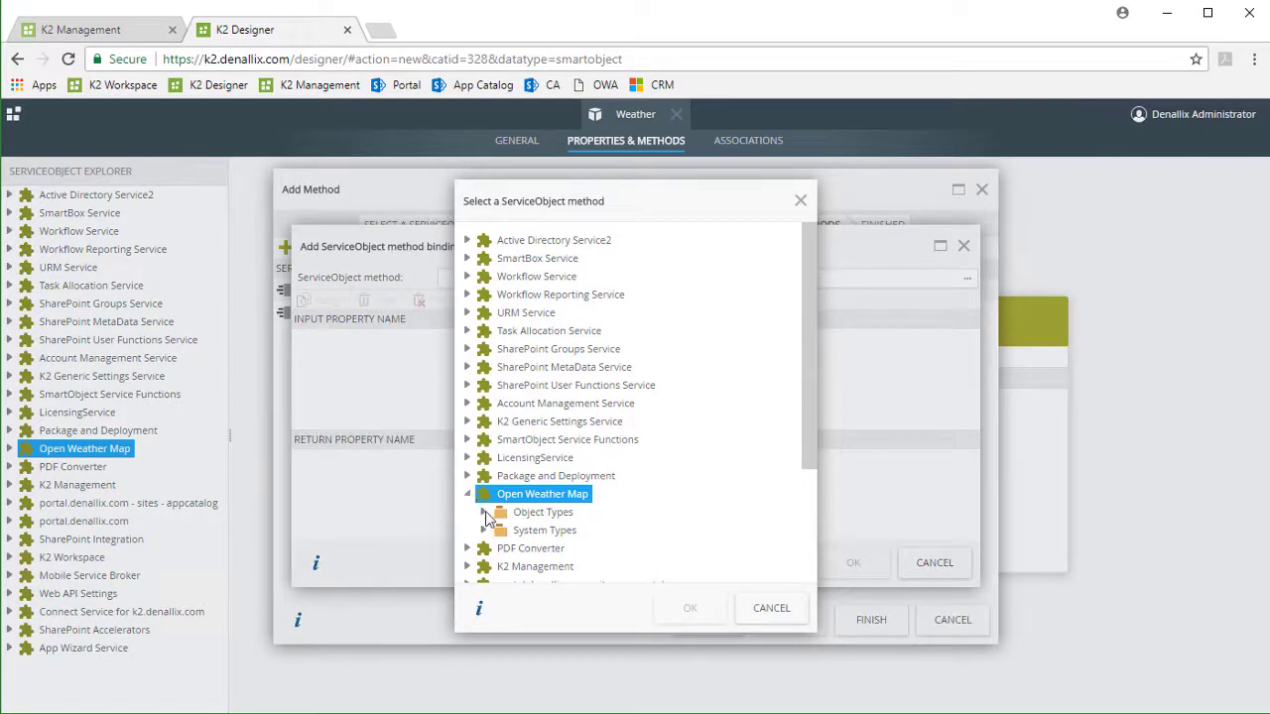
pyautogui.click(483, 512)
pyautogui.moveTo(809, 372); pyautogui.dragTo(809, 447)
pyautogui.scroll(-1, 601, 448)
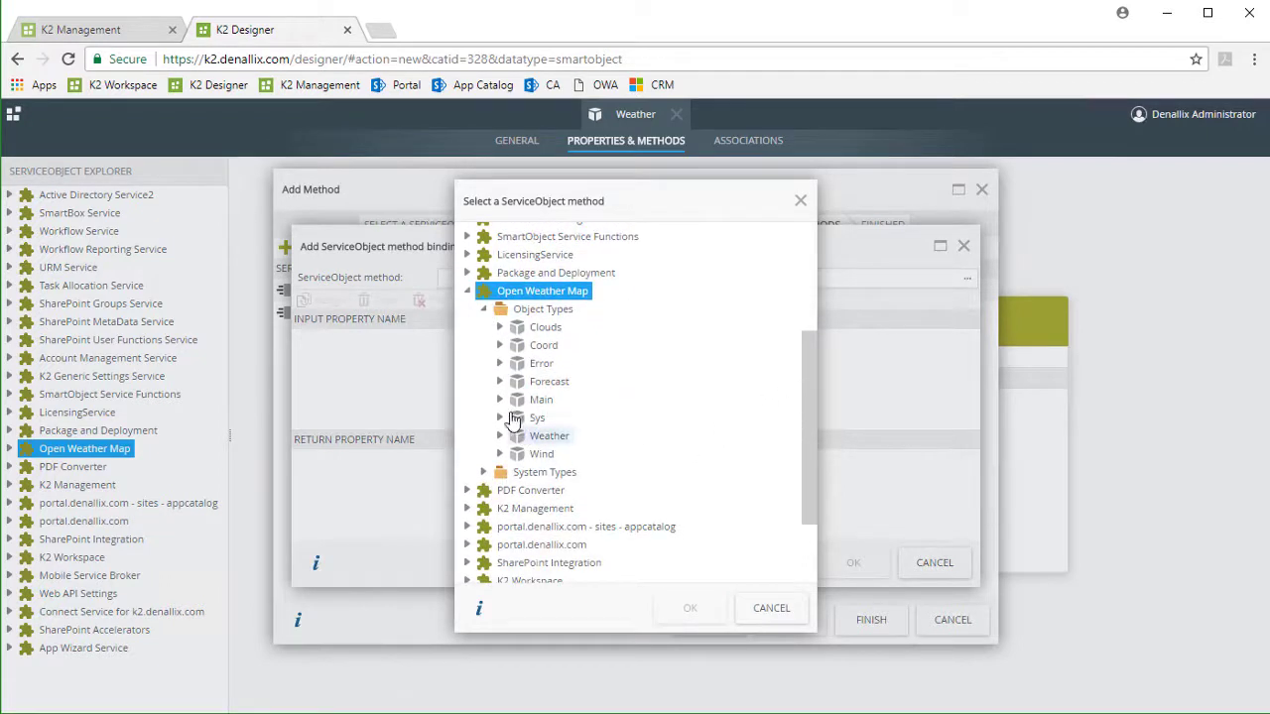
pyautogui.click(502, 401)
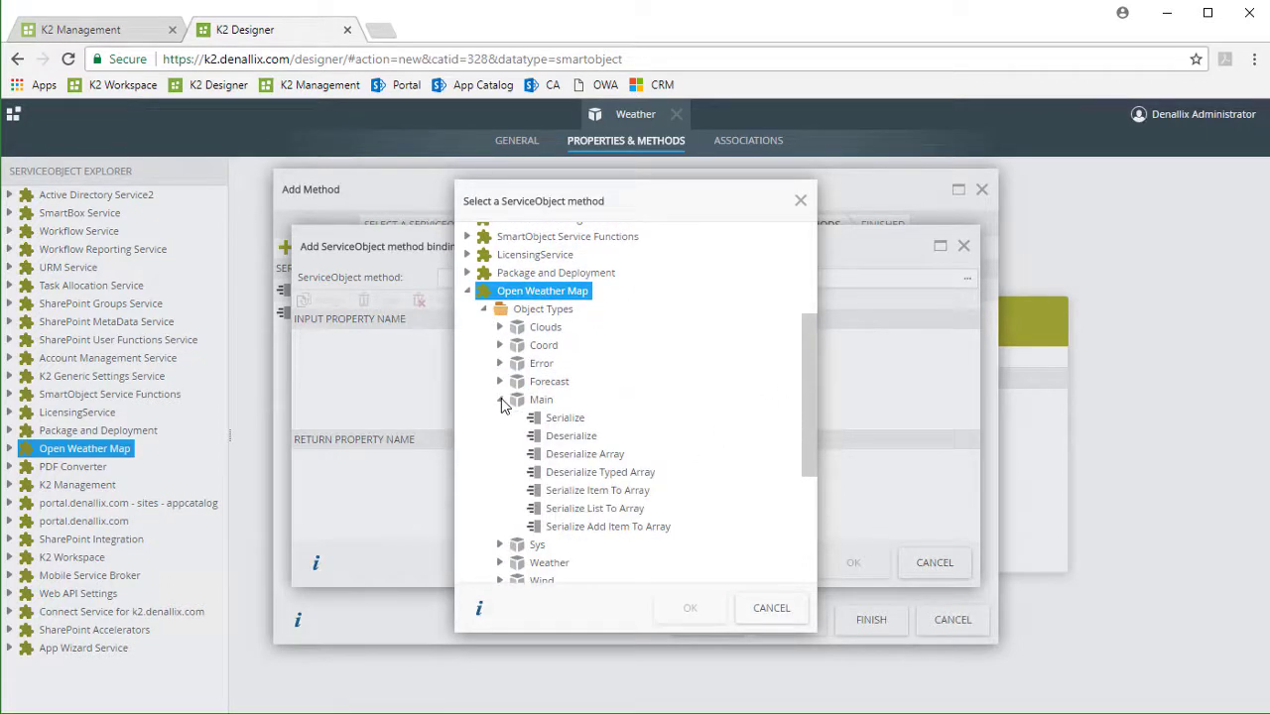
pyautogui.click(568, 438)
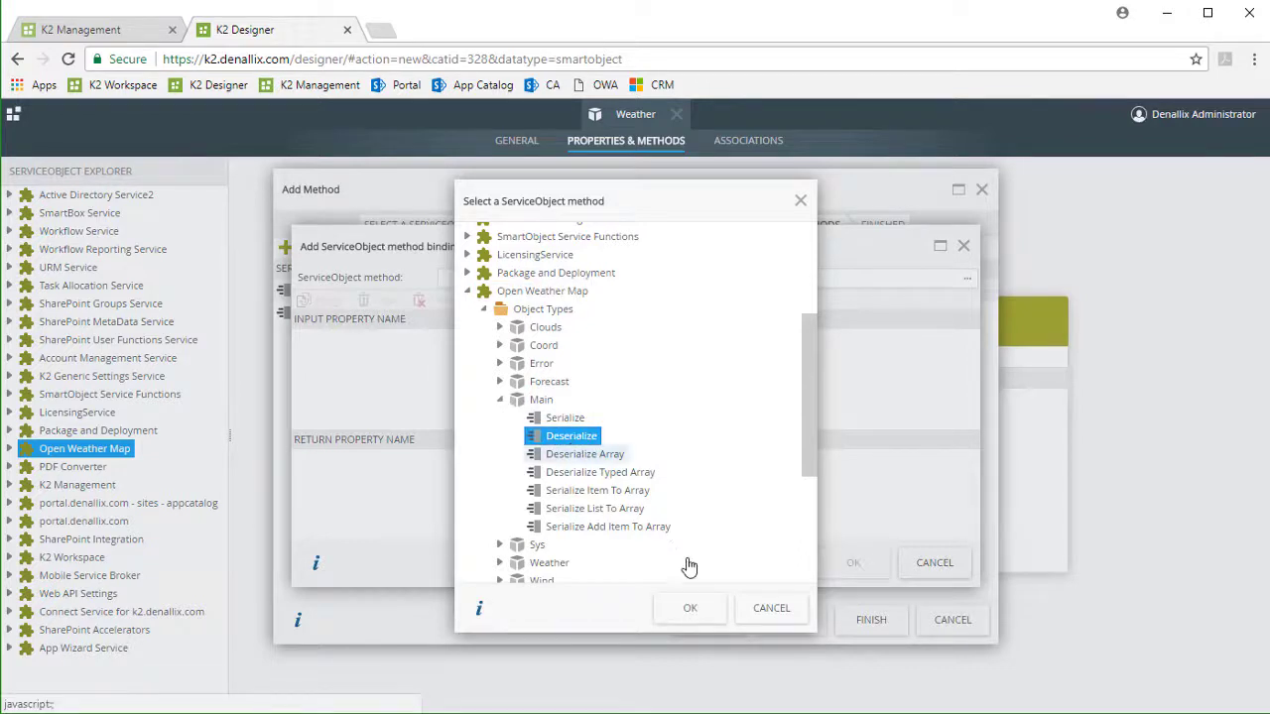
pyautogui.click(704, 614)
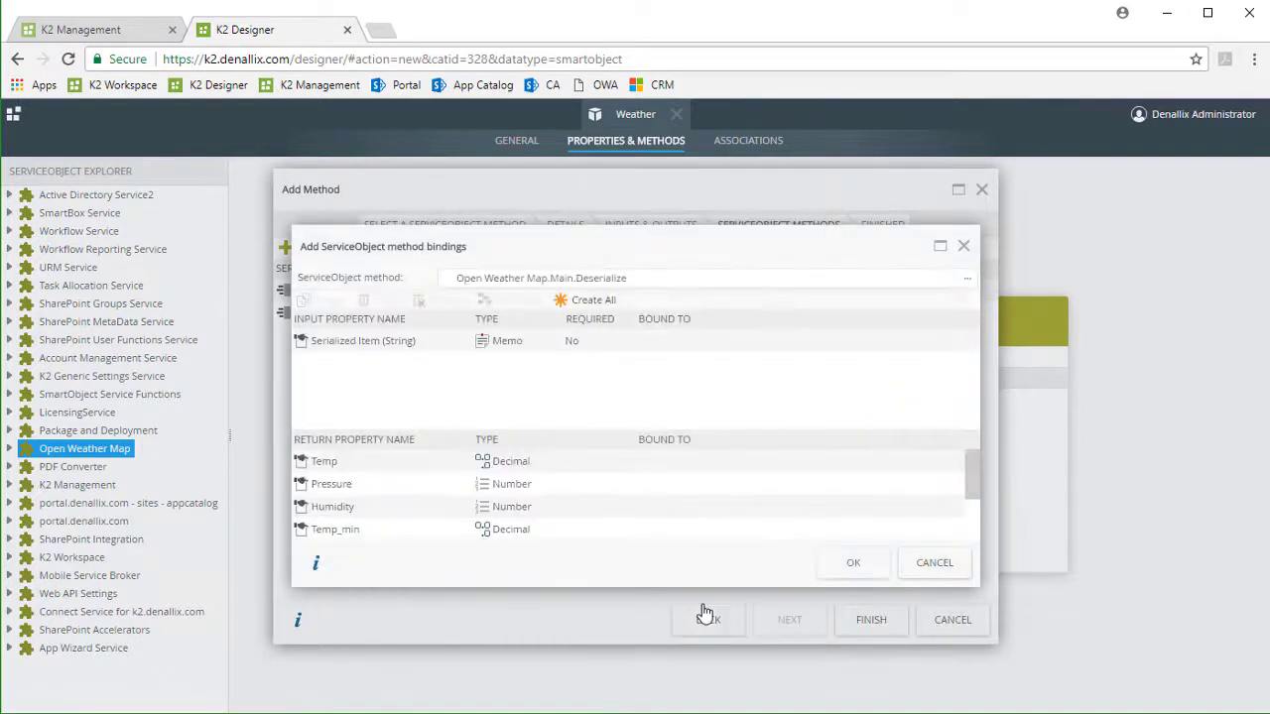
# Step: Bind Serialized Item to the Weather Main property and save the Deserialize bindings
pyautogui.click(593, 300)
pyautogui.click(580, 347)
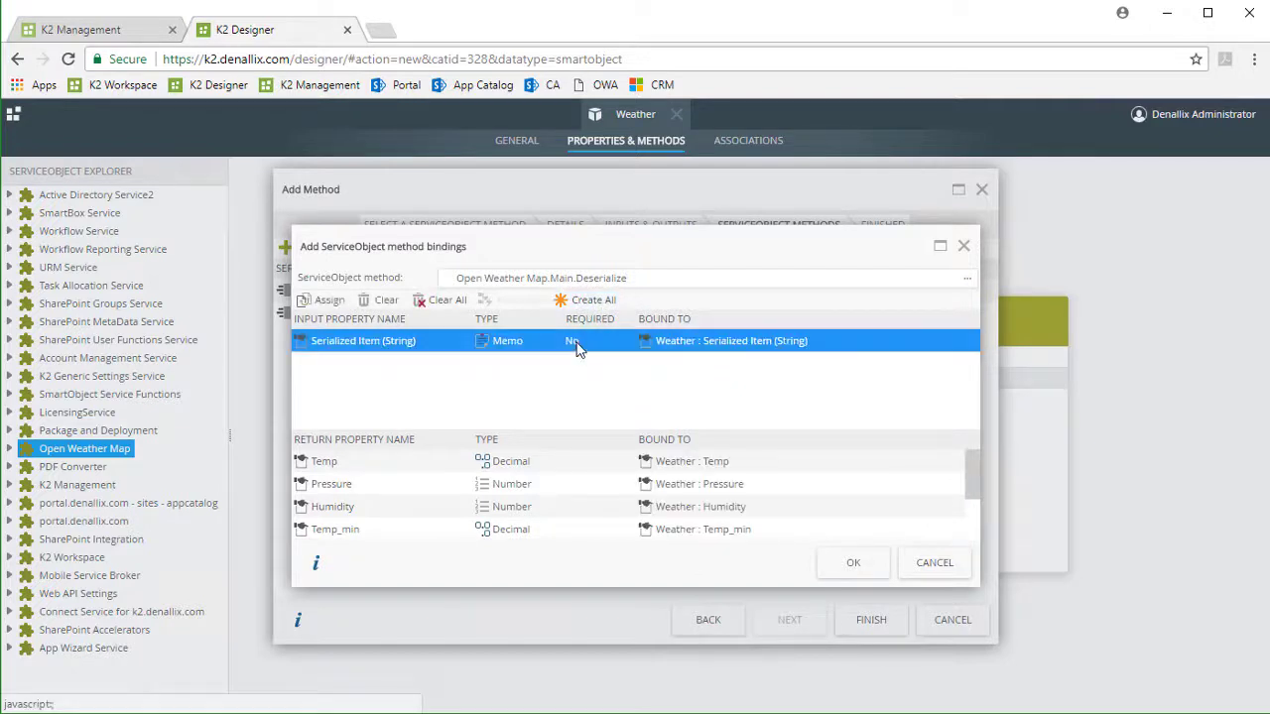
pyautogui.click(329, 304)
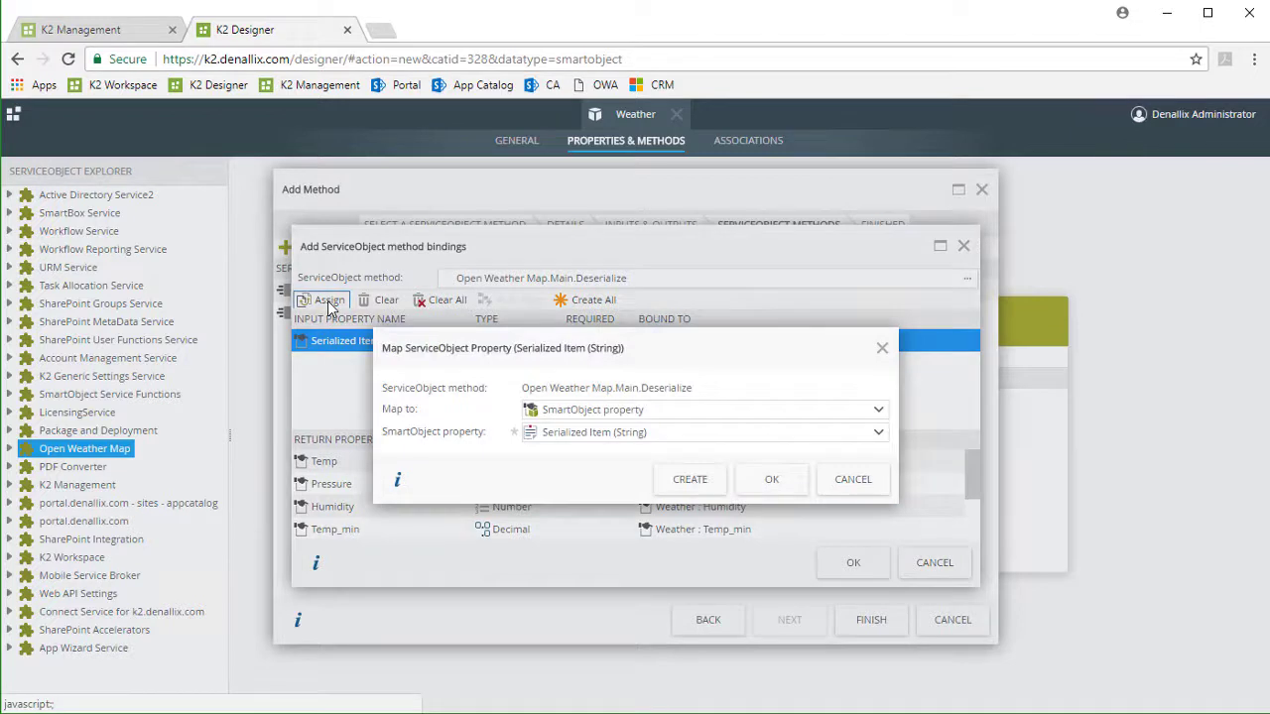
pyautogui.click(563, 437)
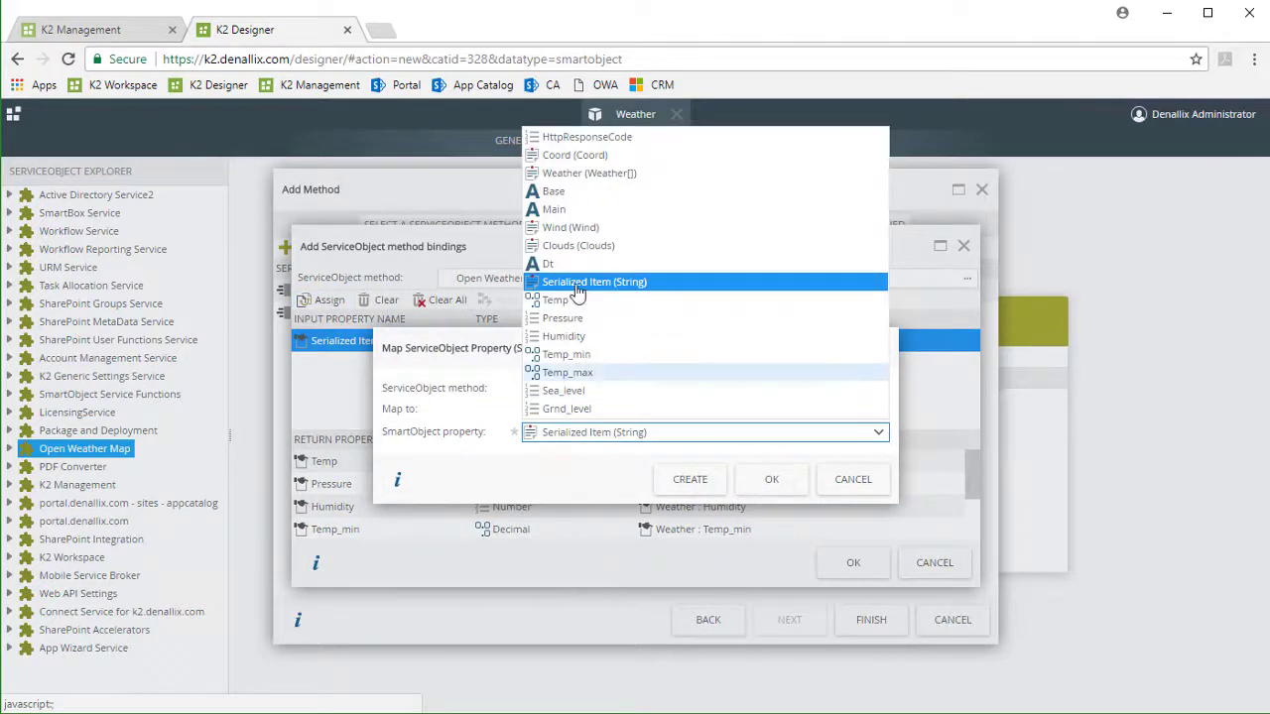
pyautogui.click(574, 208)
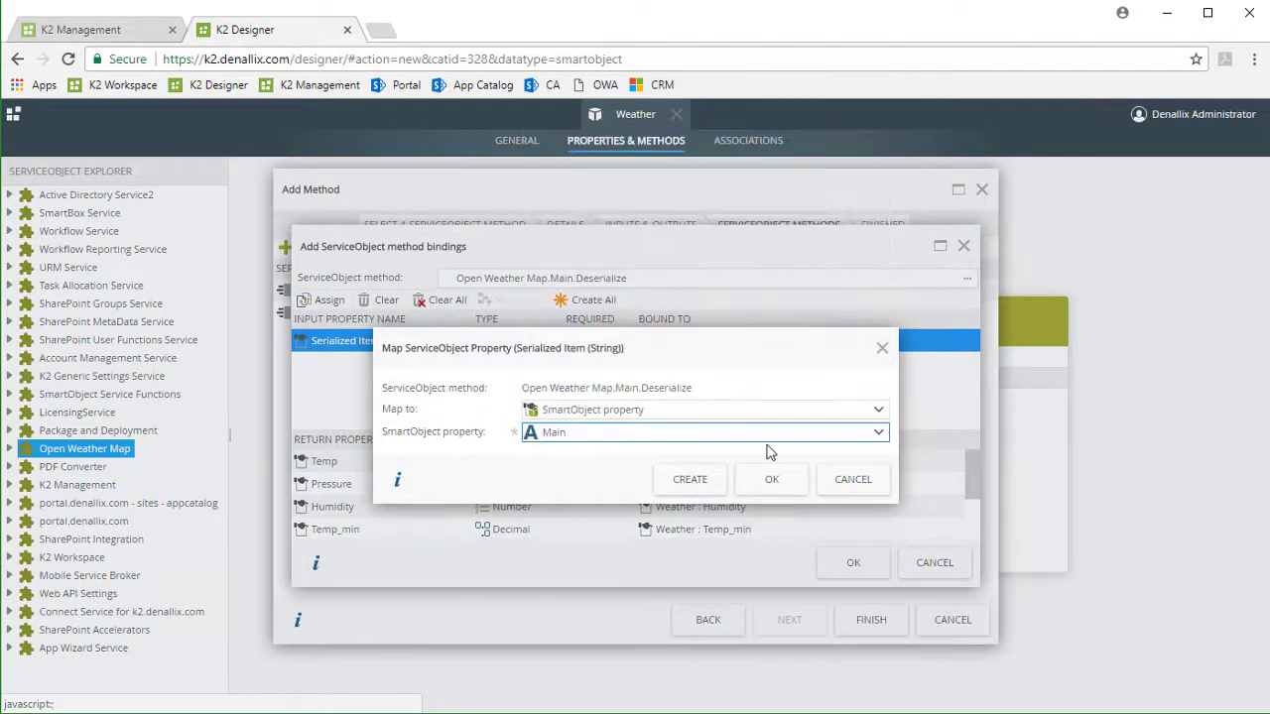
pyautogui.click(775, 478)
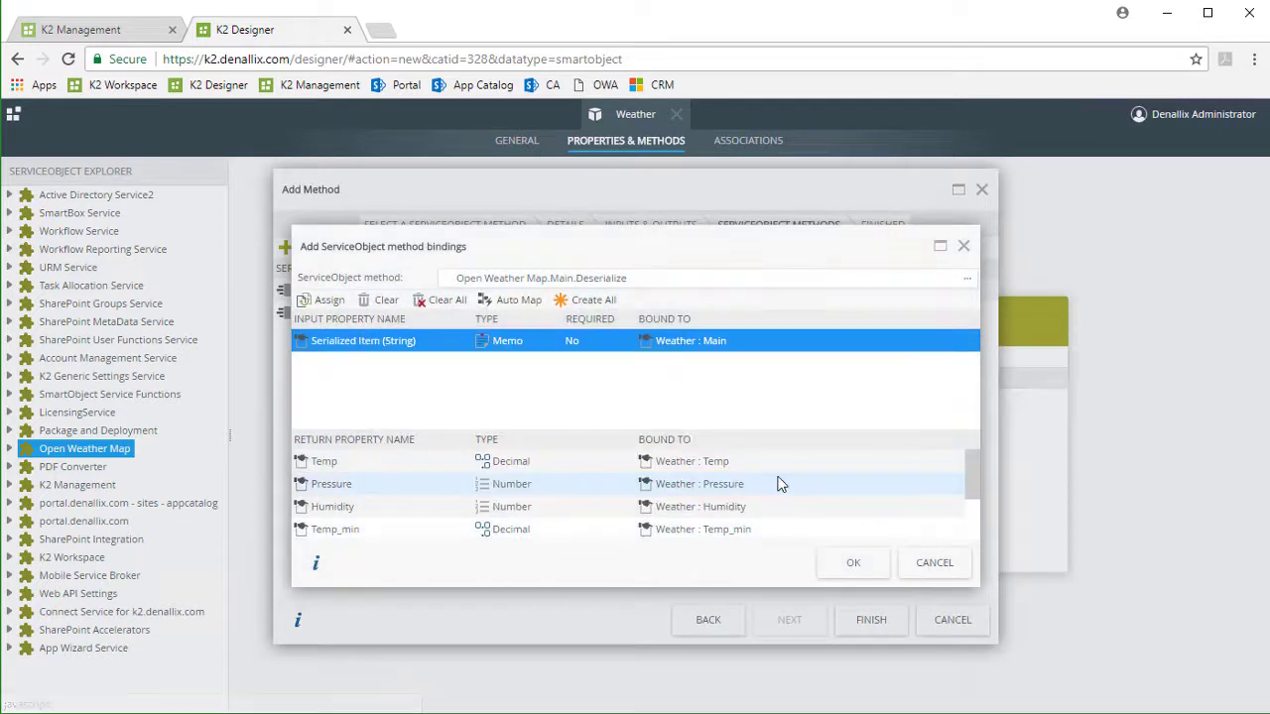
pyautogui.moveTo(972, 481); pyautogui.dragTo(971, 521)
pyautogui.click(843, 570)
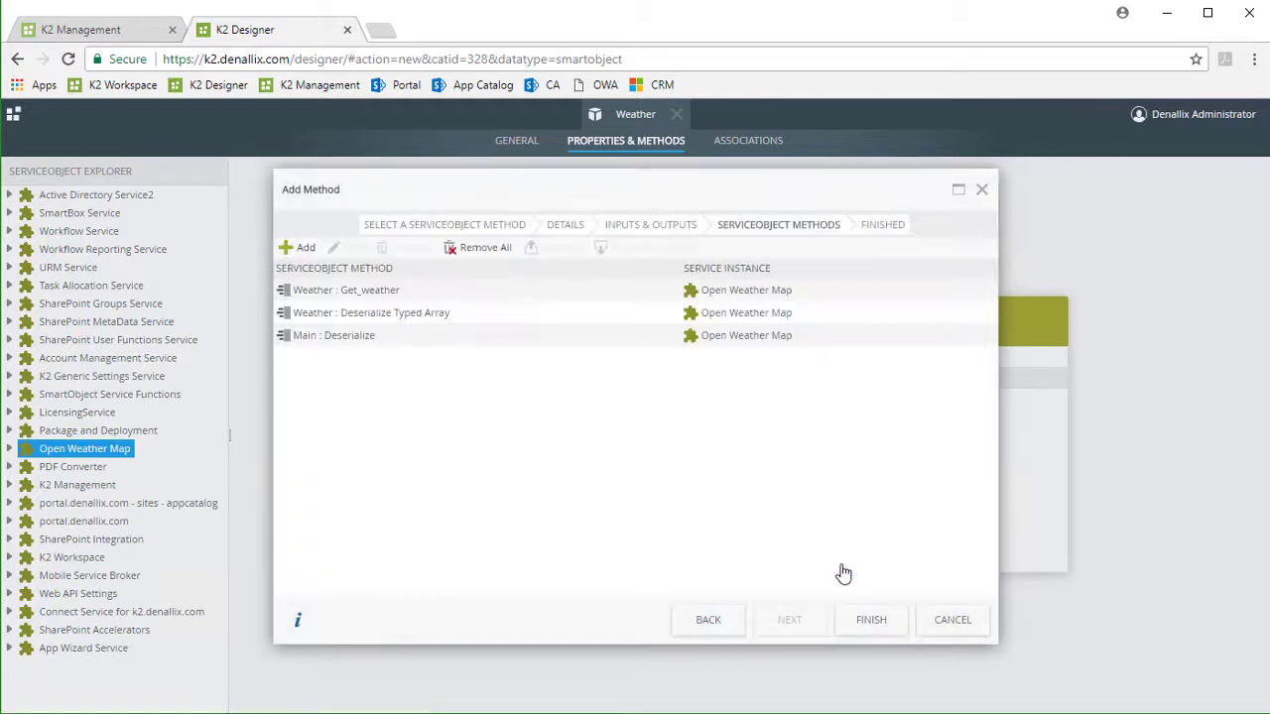
# Step: Finish the Get Current Weather method, review Weather's properties, and save and publish the SmartObject
pyautogui.click(862, 622)
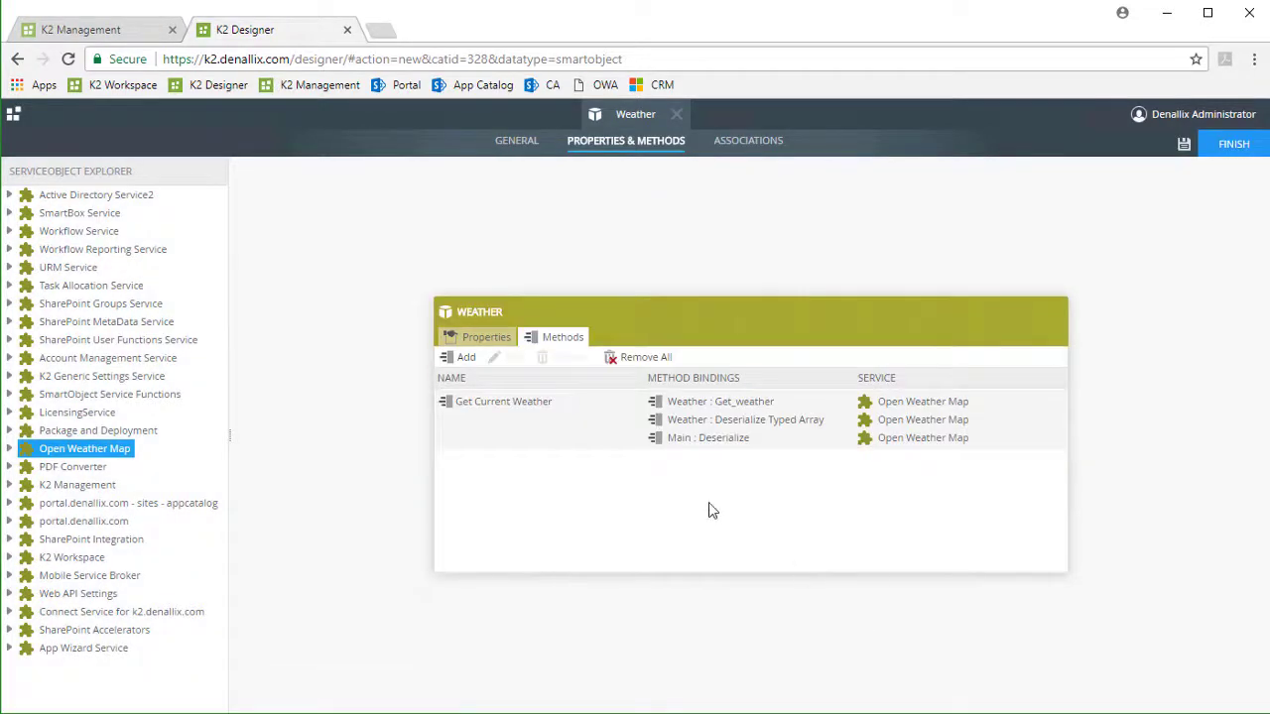
pyautogui.click(570, 408)
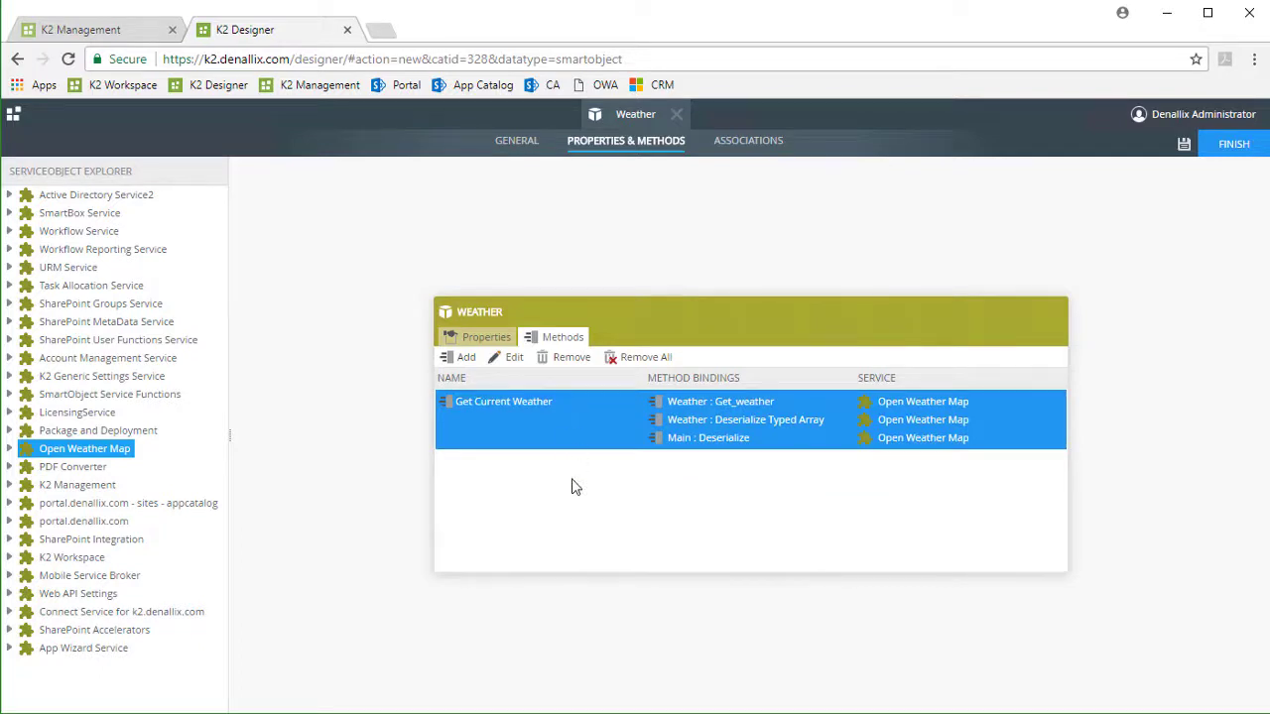
pyautogui.click(486, 337)
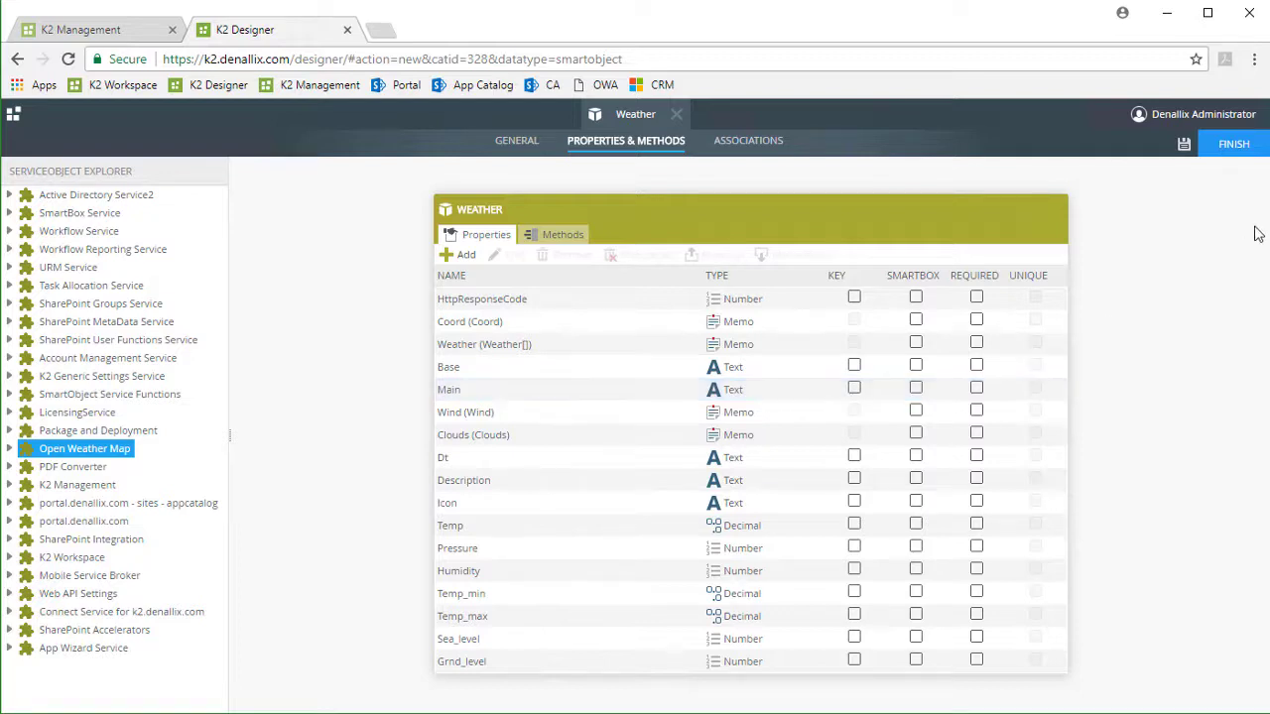
pyautogui.click(1230, 146)
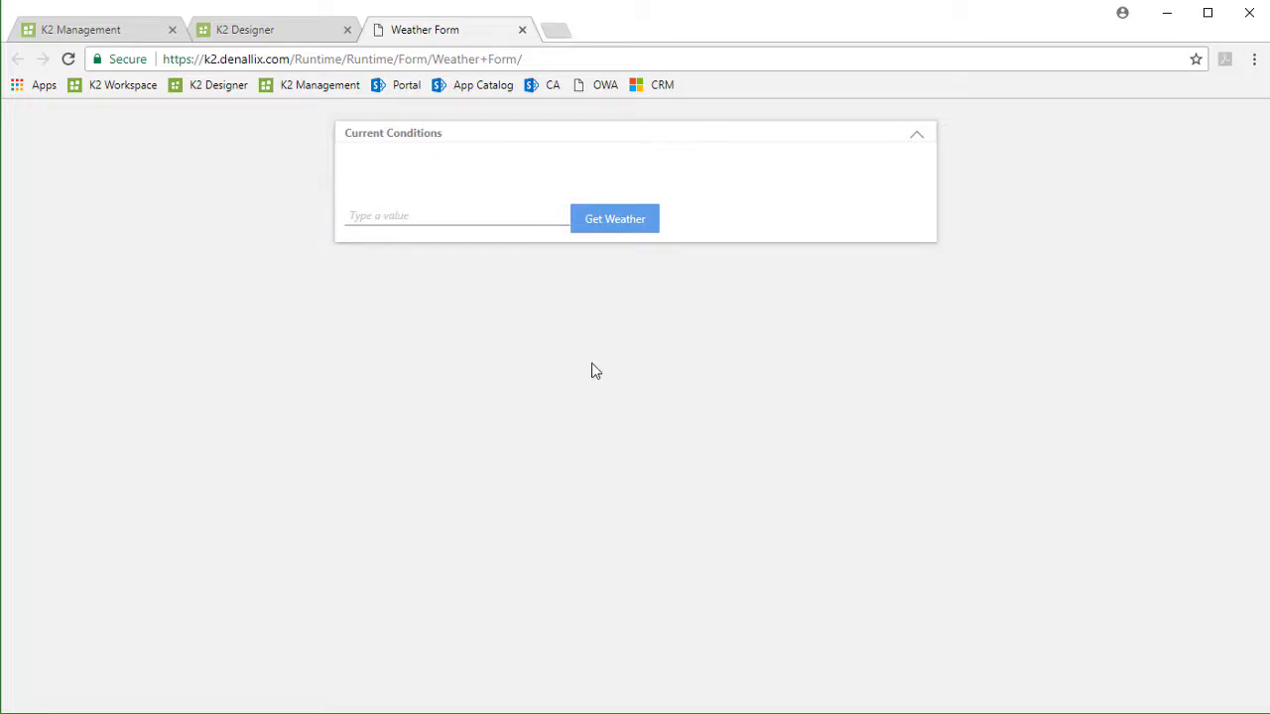
# Step: Enter Cleveland,US in the Weather Form and fetch its current weather
pyautogui.click(415, 219)
pyautogui.write('Cleveland,US')
pyautogui.click(615, 227)
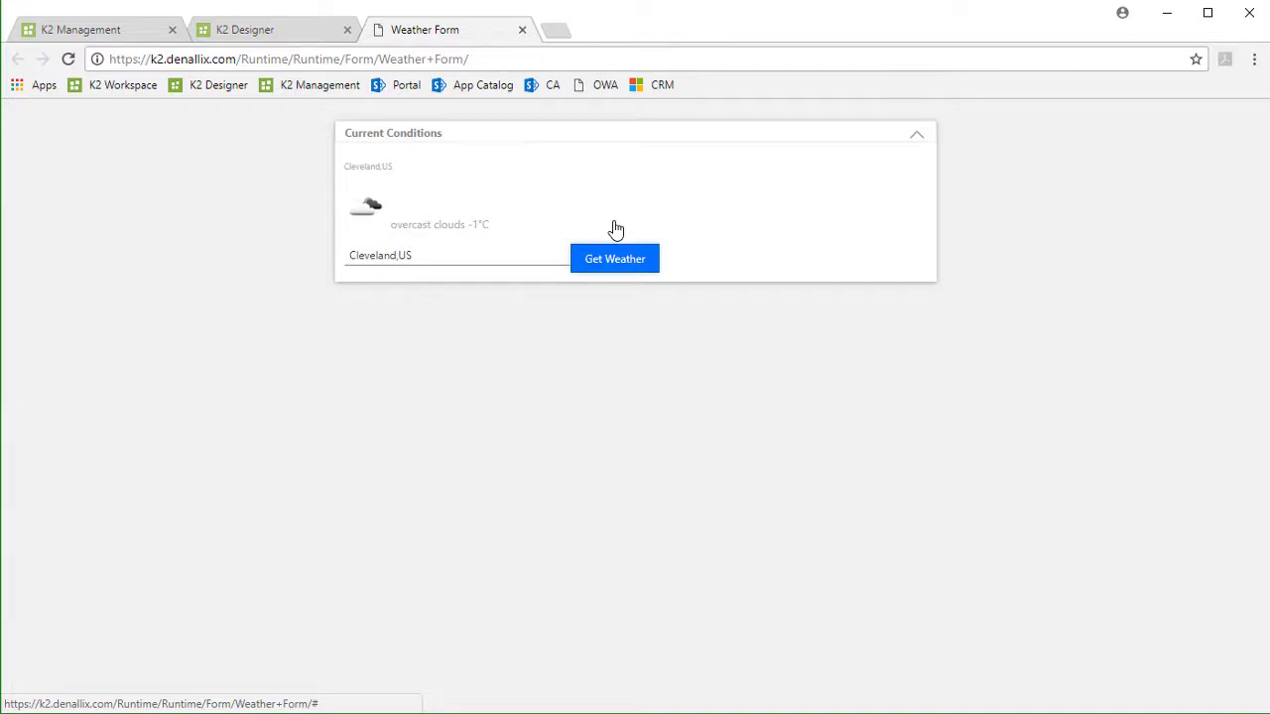
# Step: Return to the Weather View designer and display its rules
pyautogui.click(253, 38)
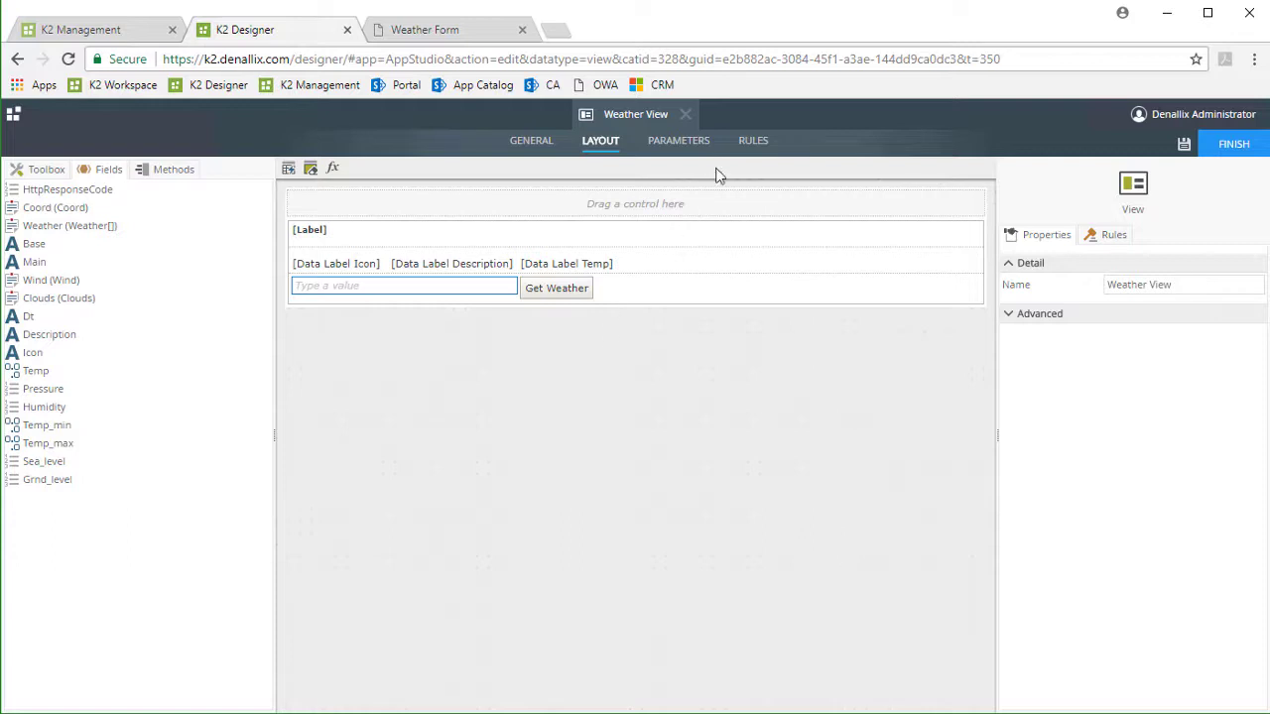
pyautogui.click(756, 149)
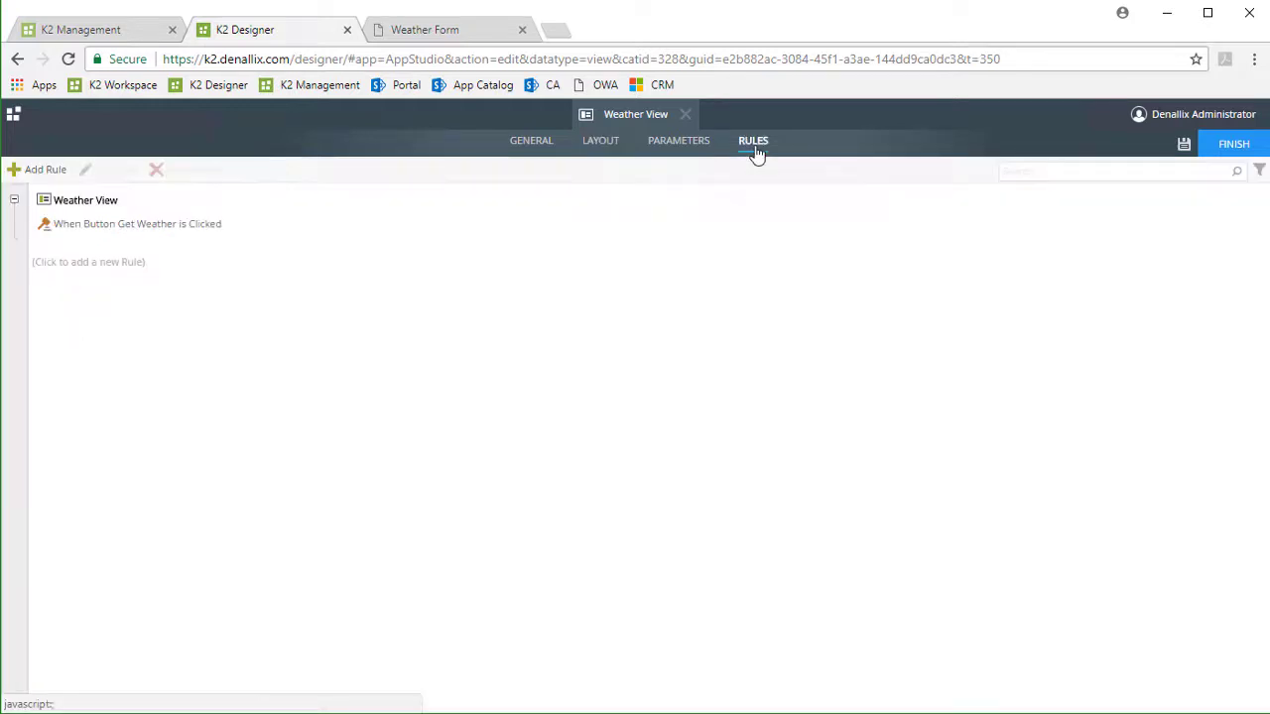
# Step: Open the Get Weather click rule and inspect the Open Weather Map AppID environment field without changes
pyautogui.doubleClick(179, 231)
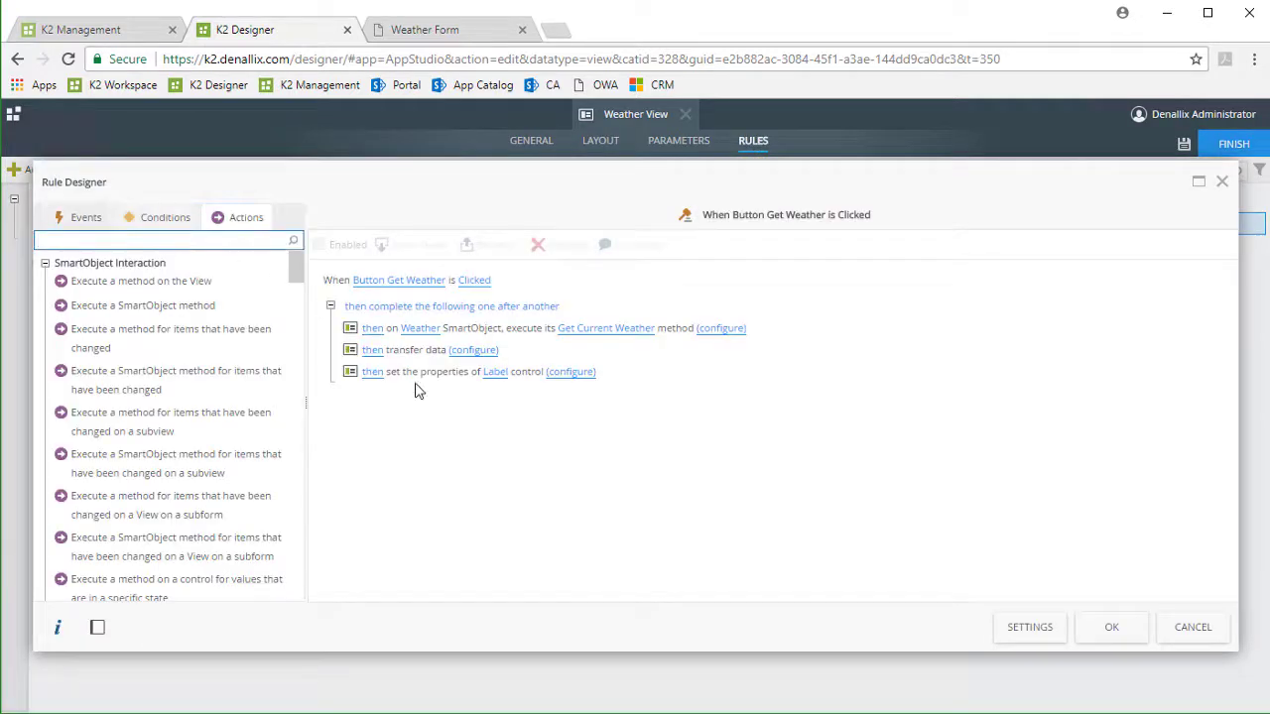
pyautogui.moveTo(623, 353)
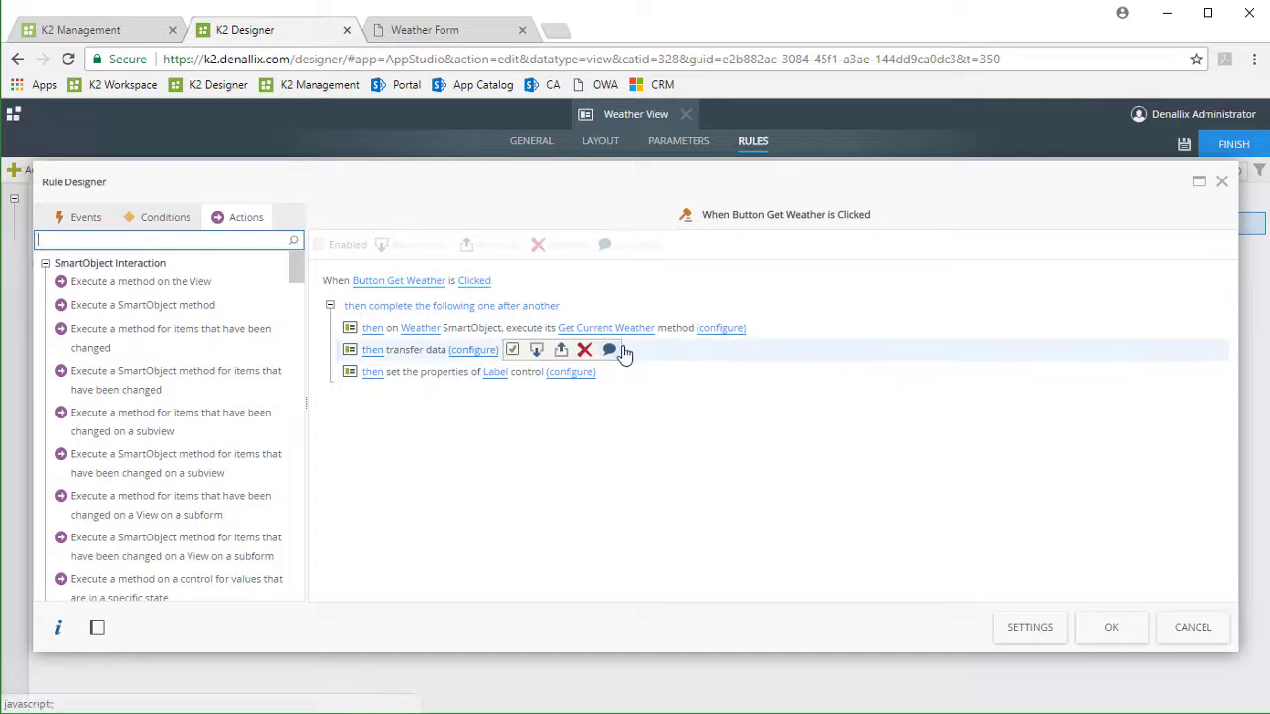
pyautogui.click(722, 329)
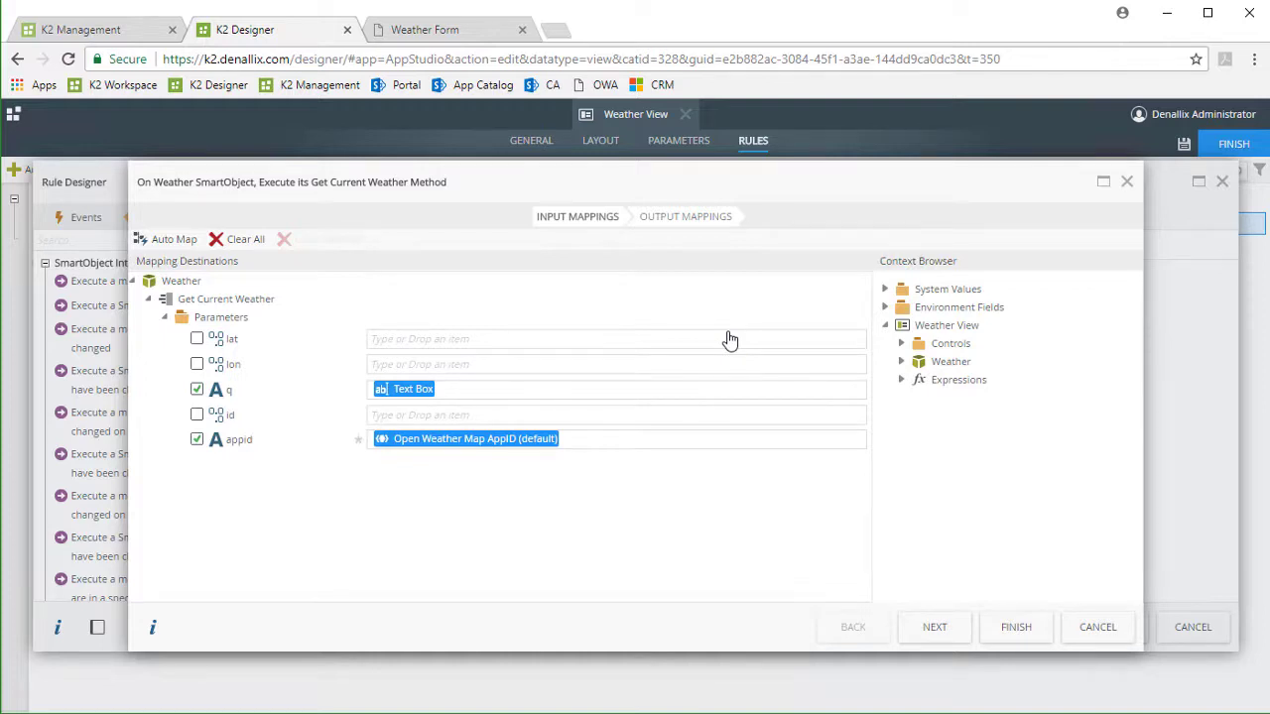
pyautogui.click(885, 308)
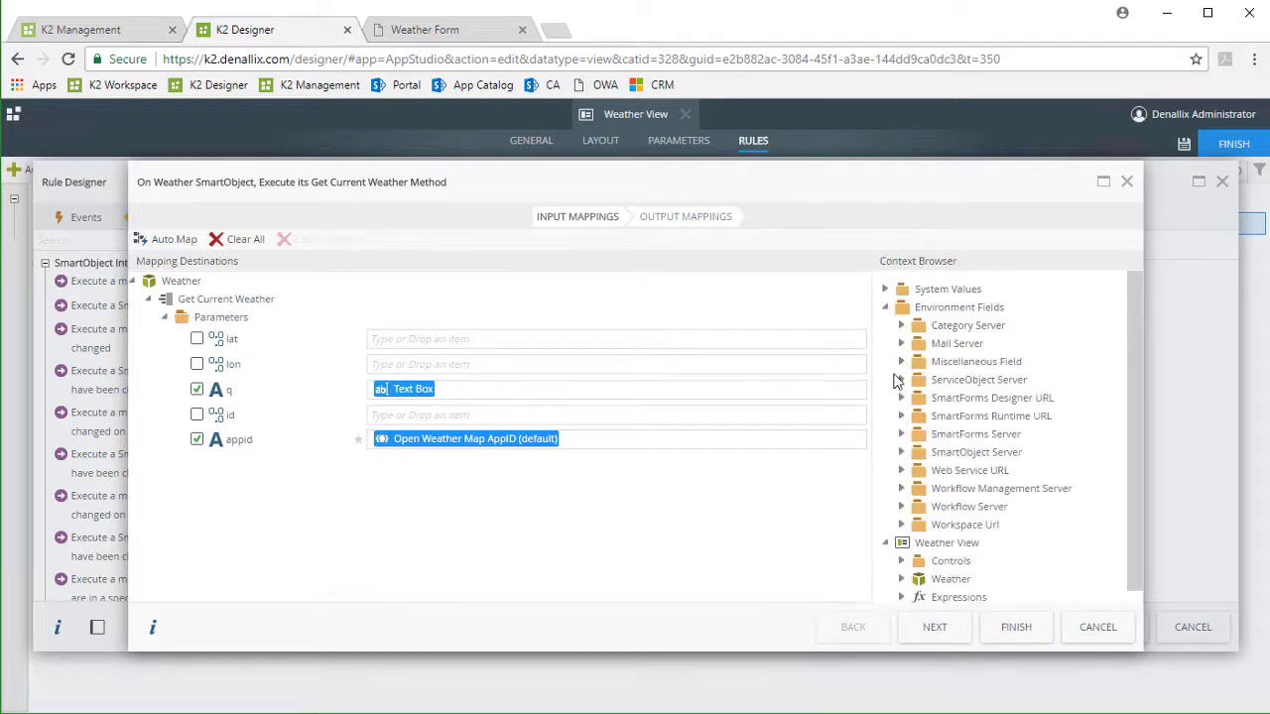
pyautogui.click(900, 363)
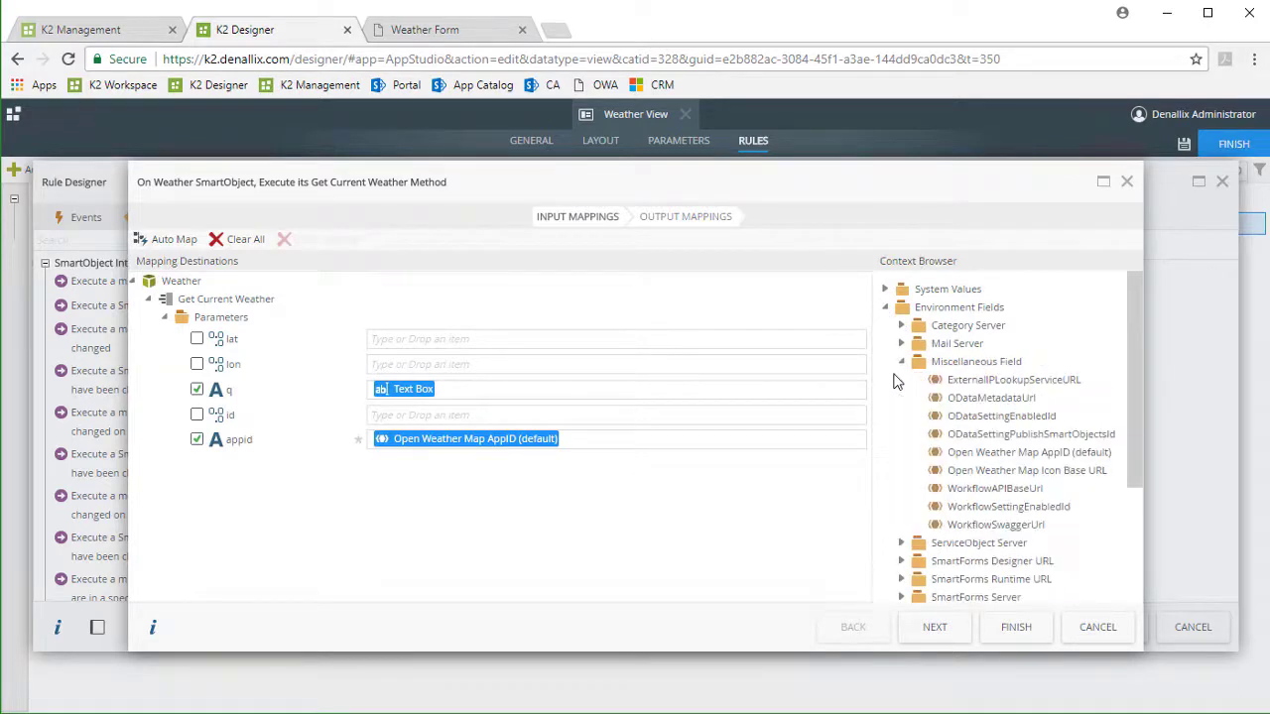
pyautogui.click(972, 453)
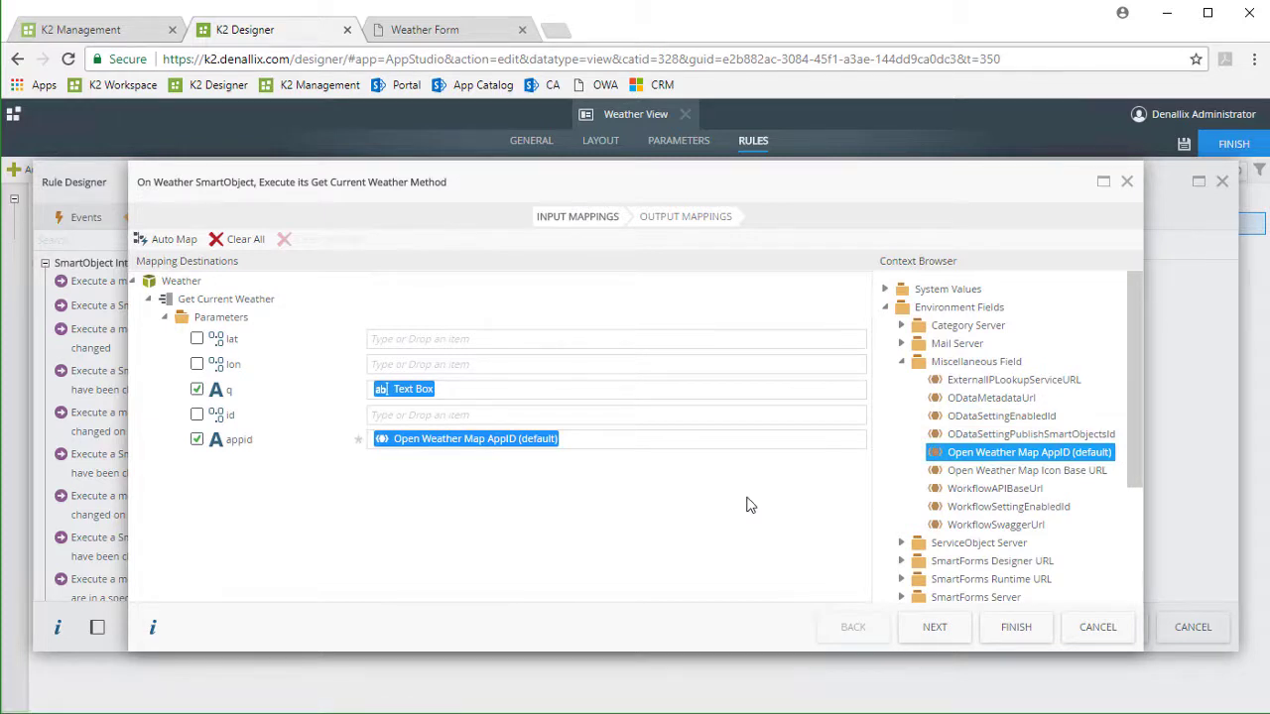
pyautogui.click(1091, 629)
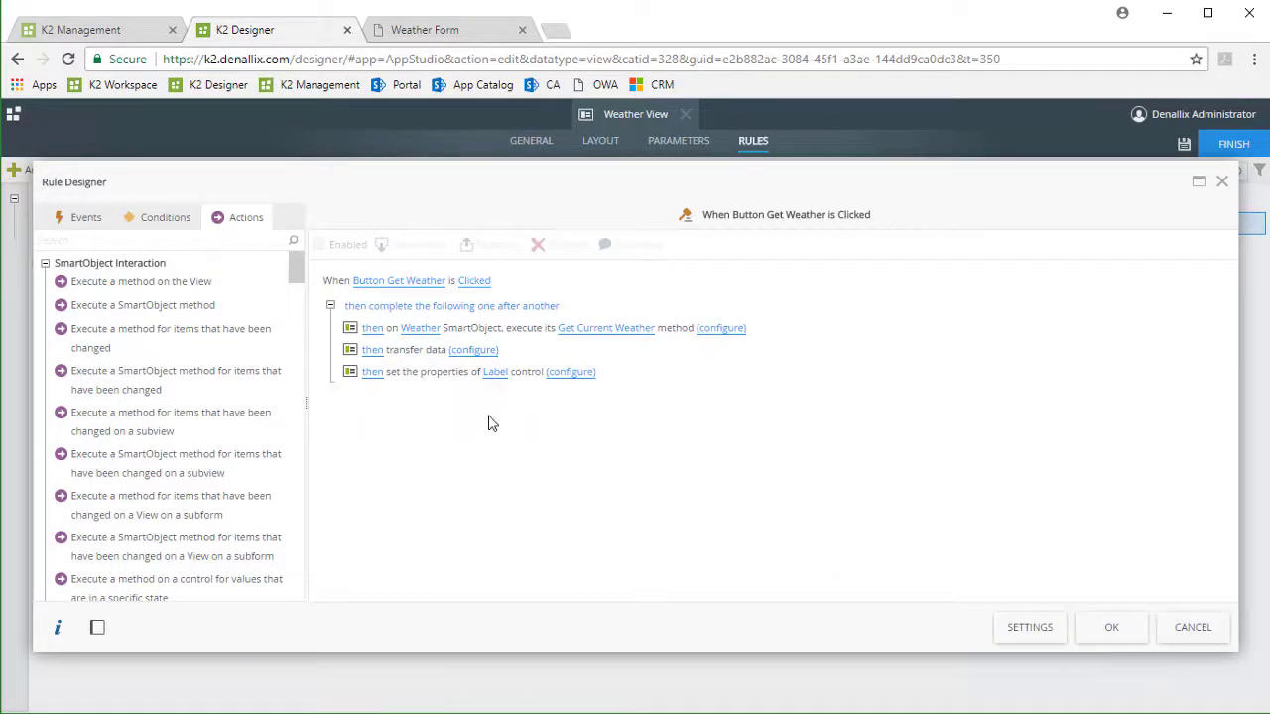
# Step: Open the Transfer Data action's mappings and expand Expressions to reveal the Kelvin Conversion expression
pyautogui.click(412, 351)
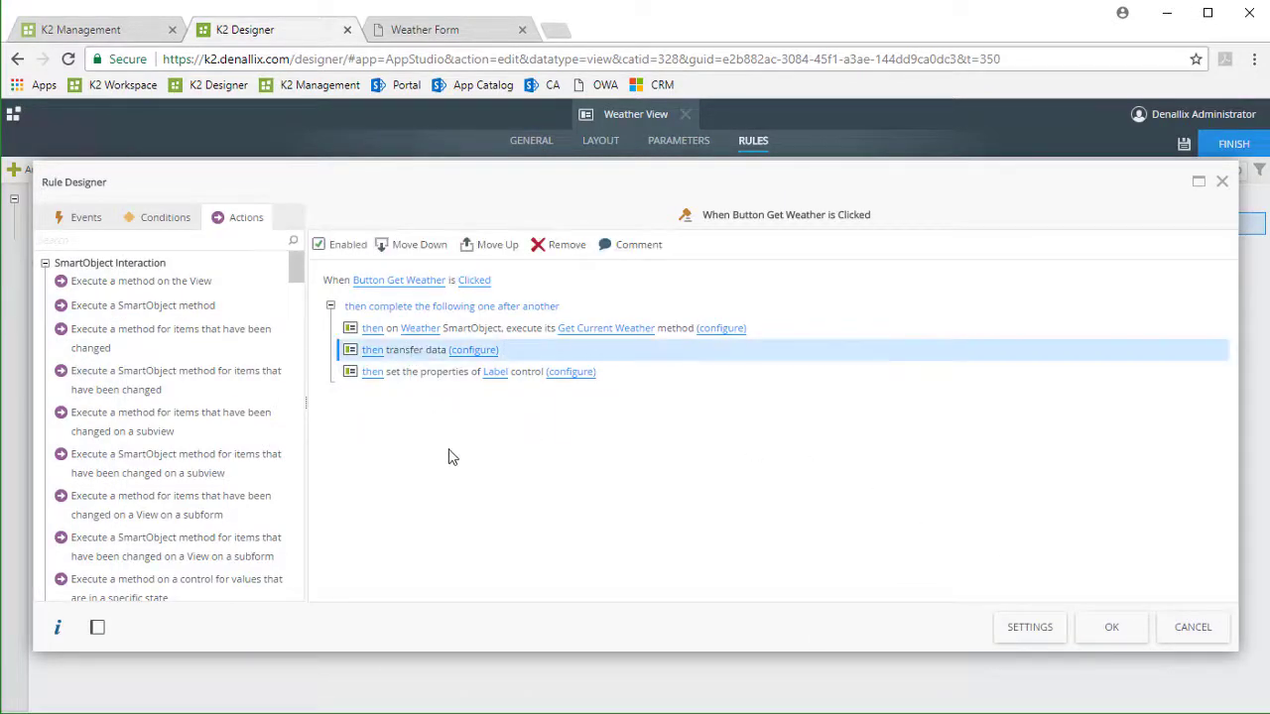
pyautogui.click(473, 350)
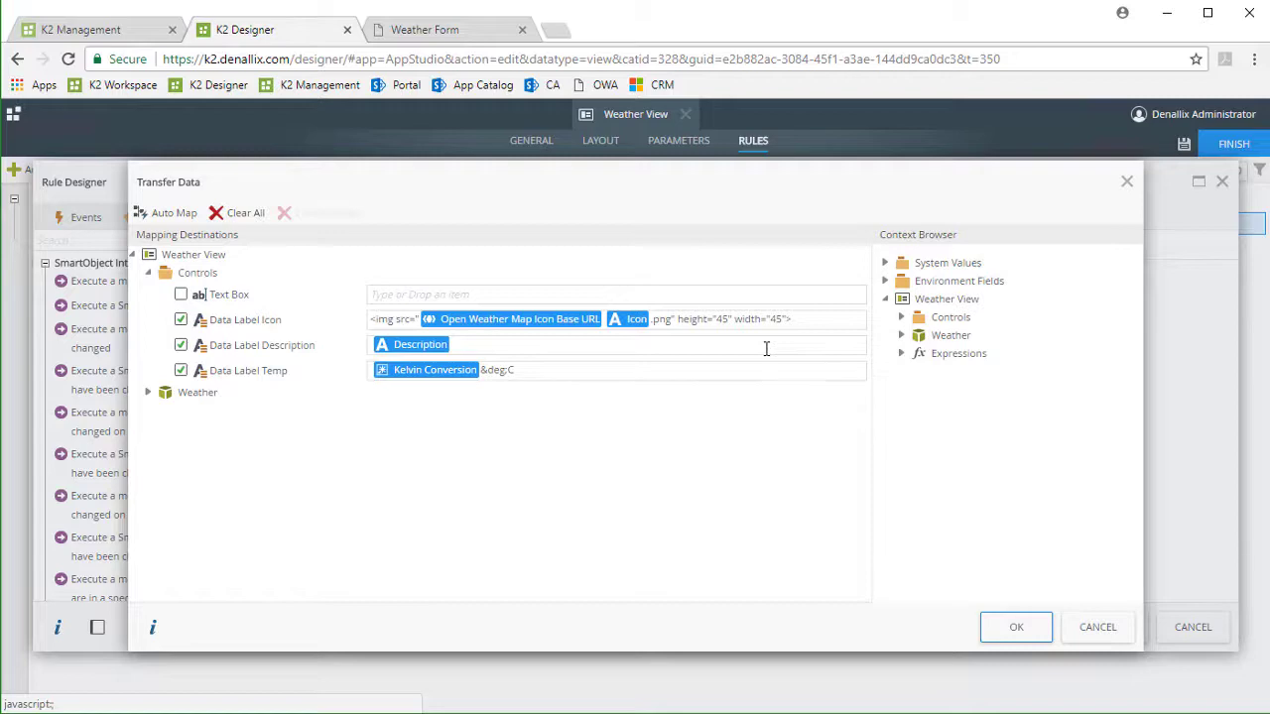
pyautogui.click(901, 354)
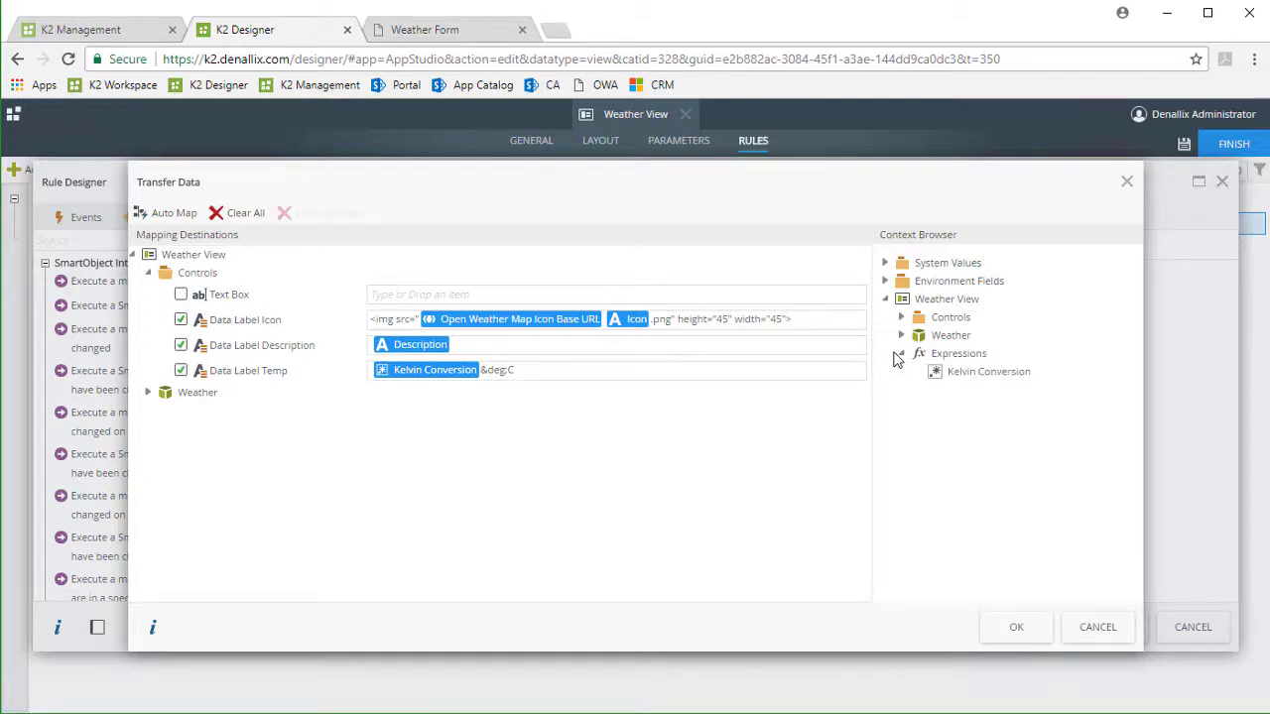